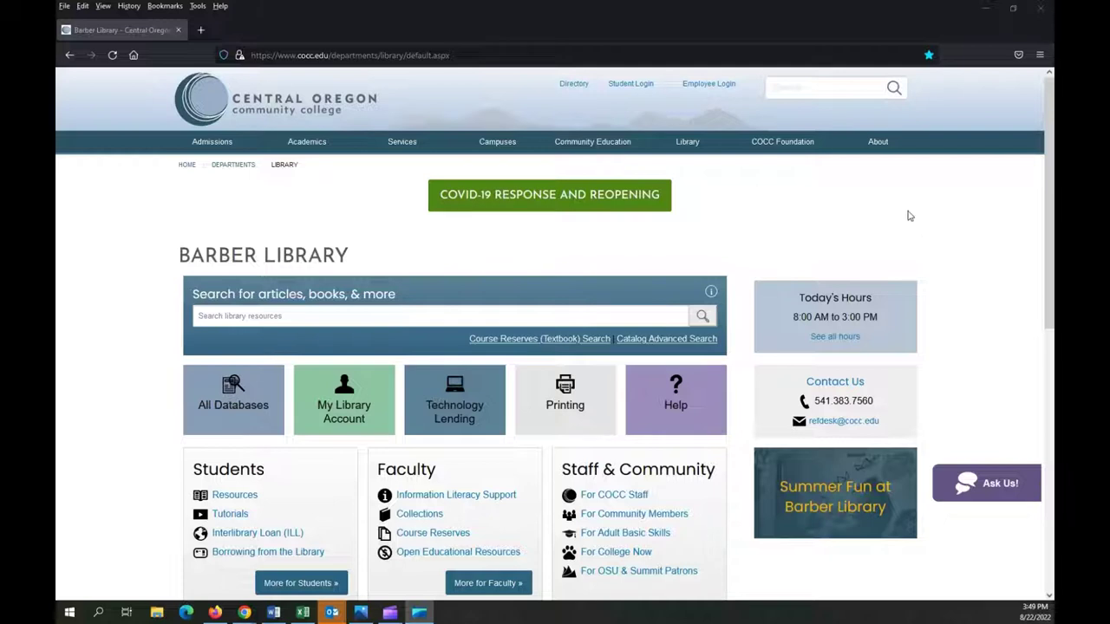
# Open Academic Search Premier's advanced search from the library's All Databases A-Z list
pyautogui.moveTo(693, 150)
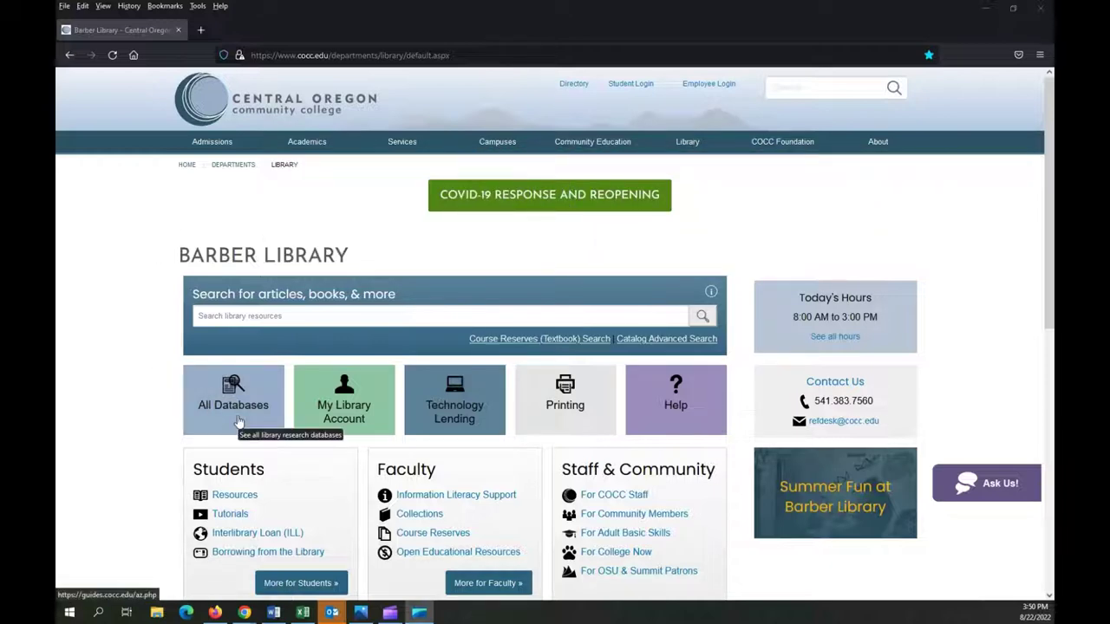
pyautogui.click(239, 419)
pyautogui.click(240, 419)
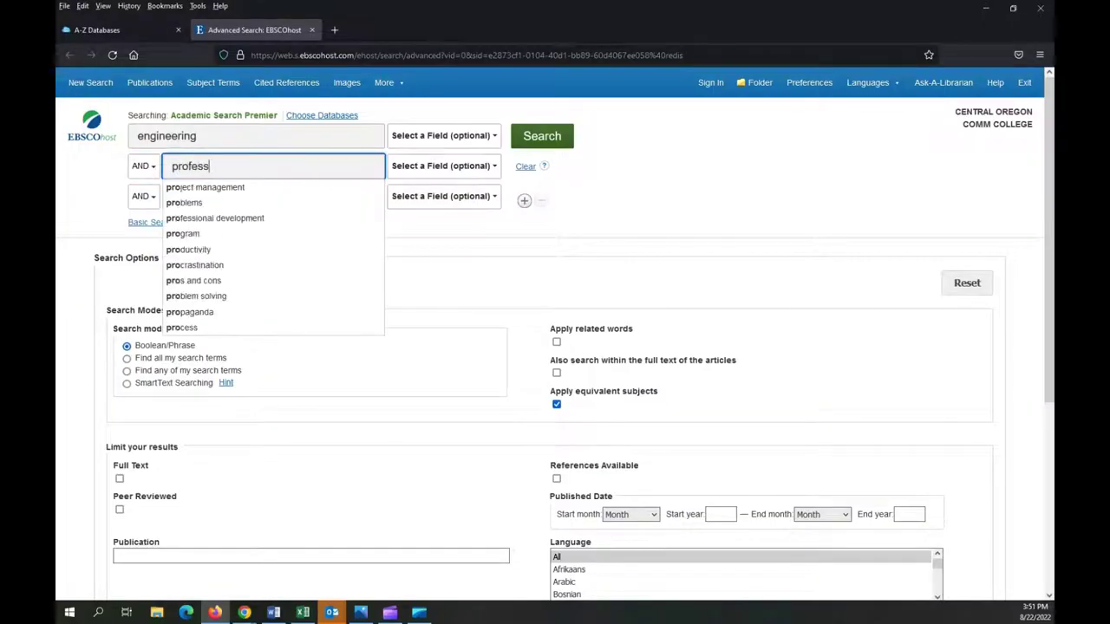
# Search engineering AND 'professional communication' AND students, returning 197 results
pyautogui.write('ional communica')
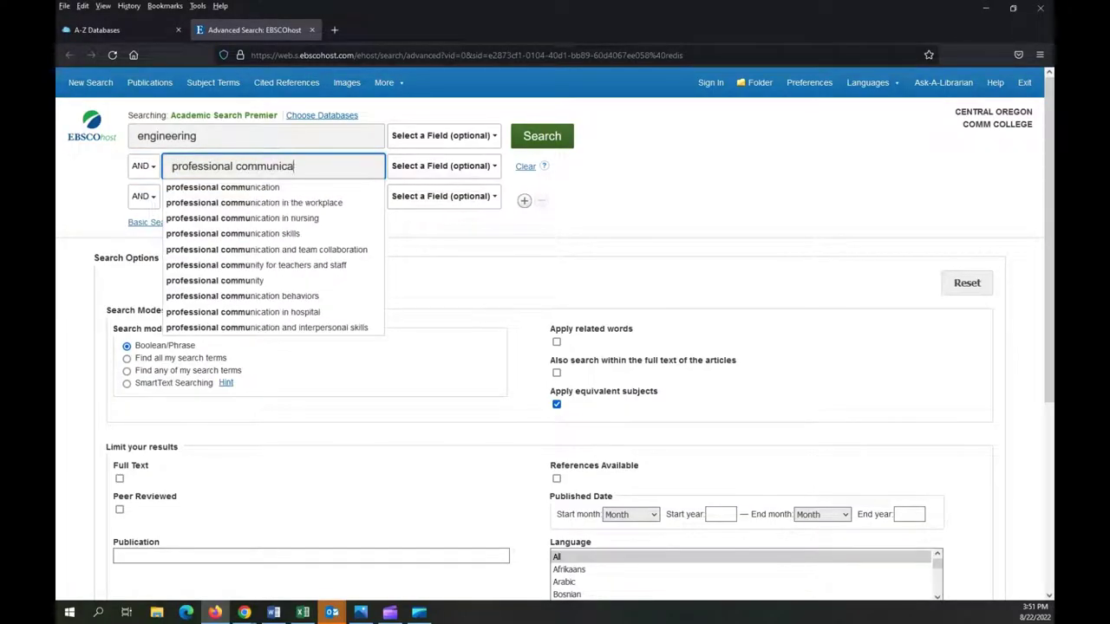
pyautogui.write('tion')
pyautogui.press('Tab')
pyautogui.press('Tab')
pyautogui.press('Tab')
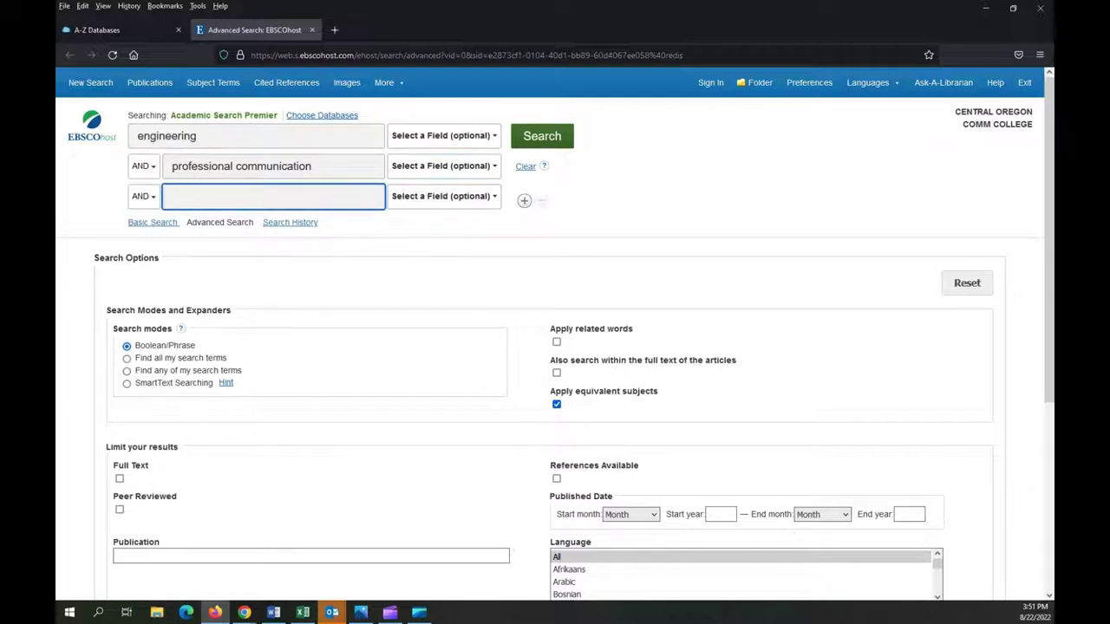
pyautogui.write('students')
pyautogui.press('Return')
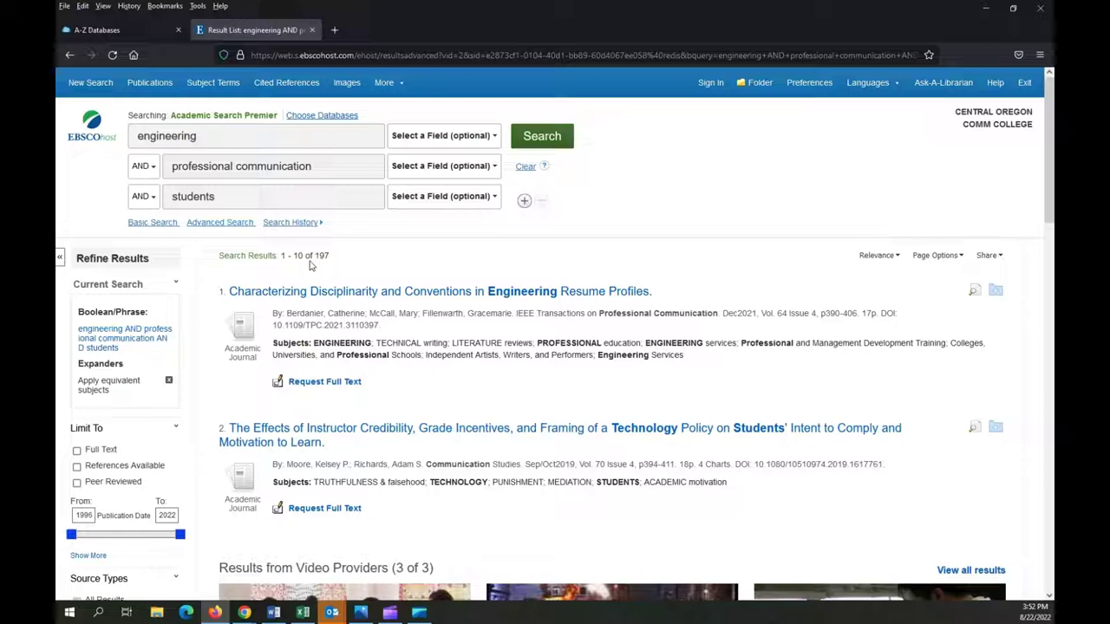
# Limit the results to publications dated from 2017 onward
pyautogui.scroll(-5, 101, 260)
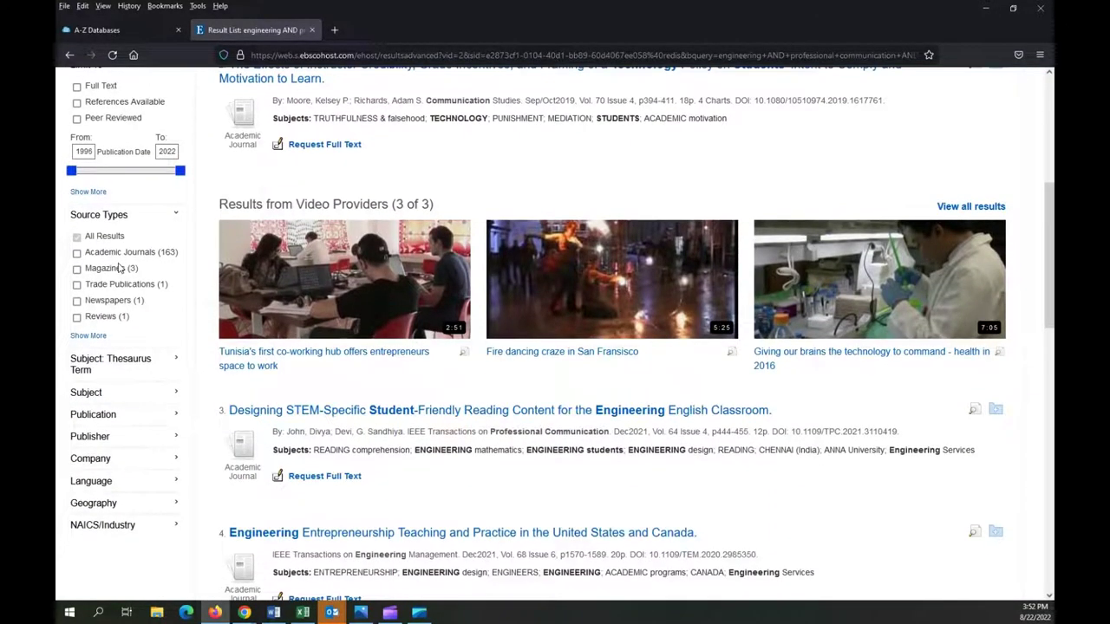
pyautogui.scroll(2, 122, 267)
pyautogui.scroll(1, 121, 267)
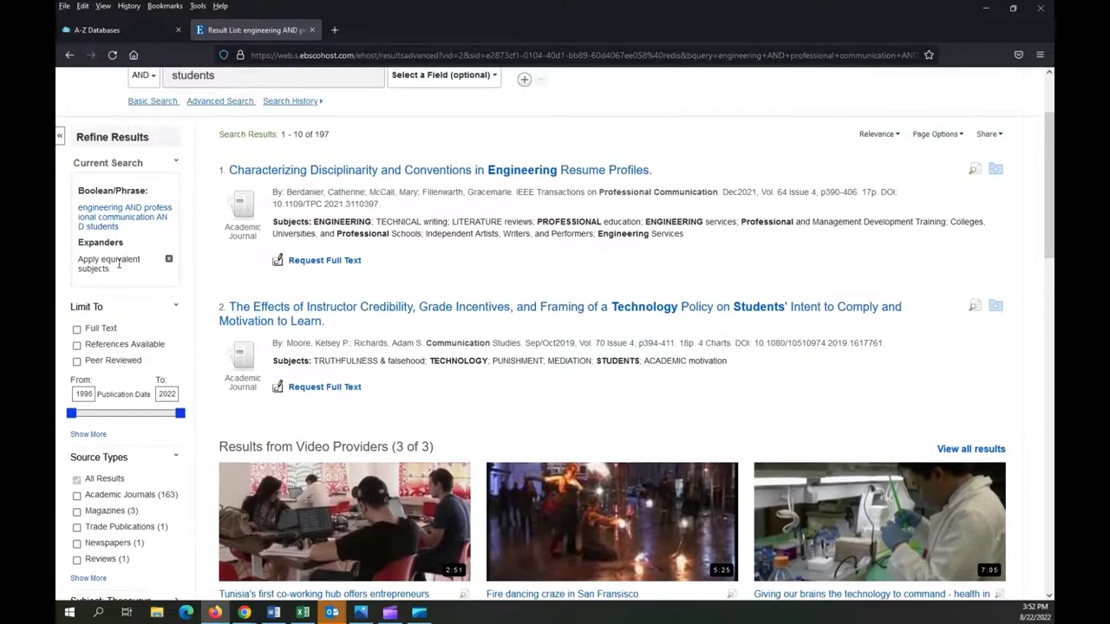
pyautogui.scroll(2, 118, 266)
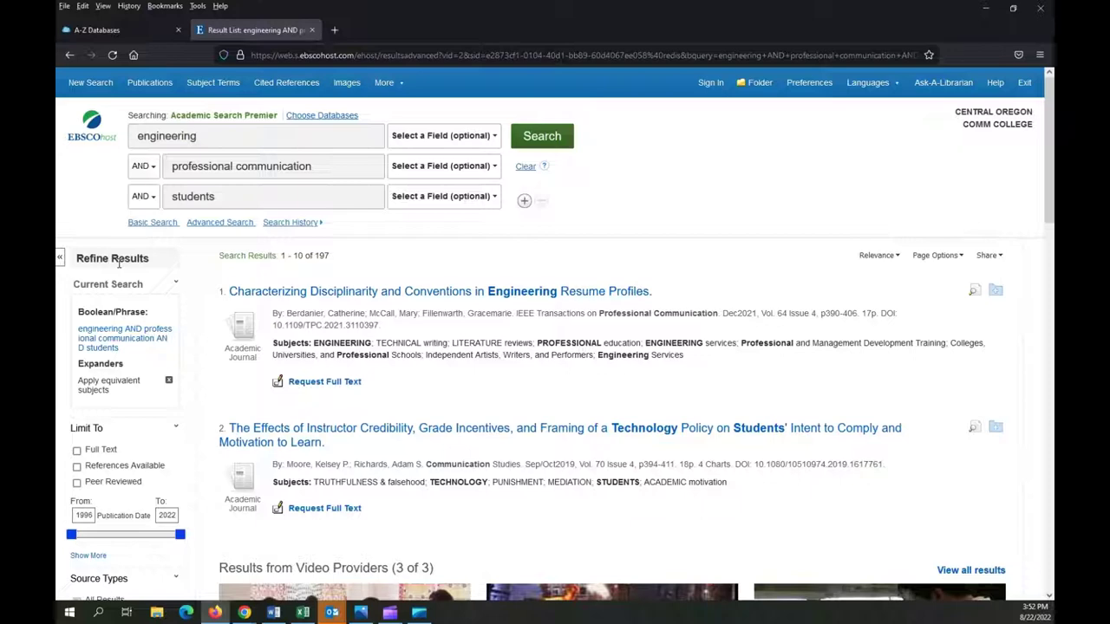
pyautogui.scroll(-1, 119, 265)
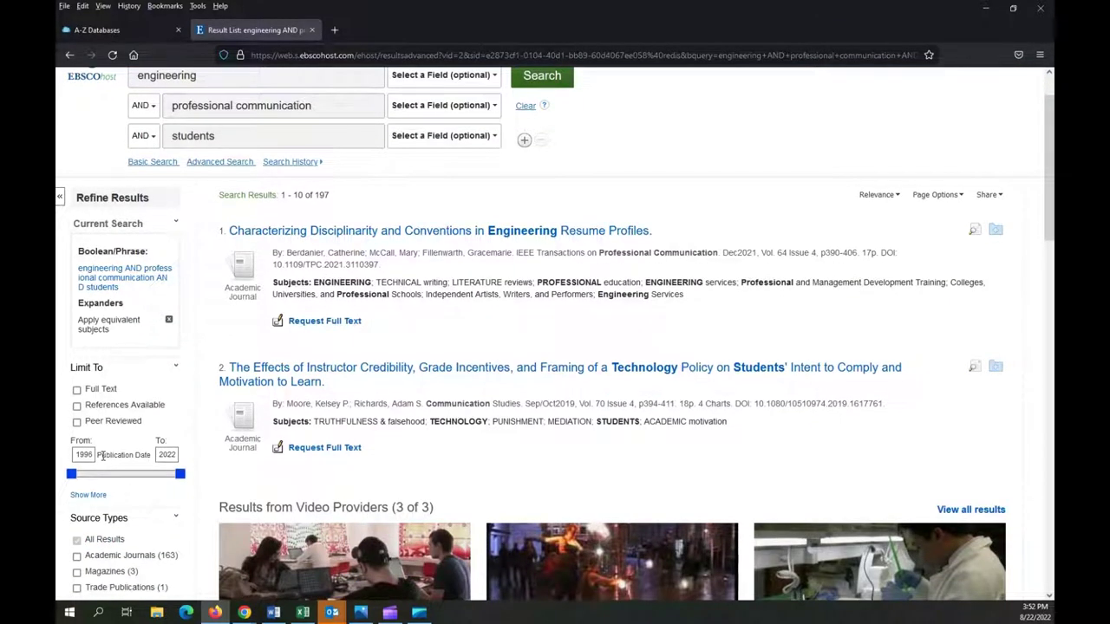
pyautogui.doubleClick(93, 455)
pyautogui.write('2017')
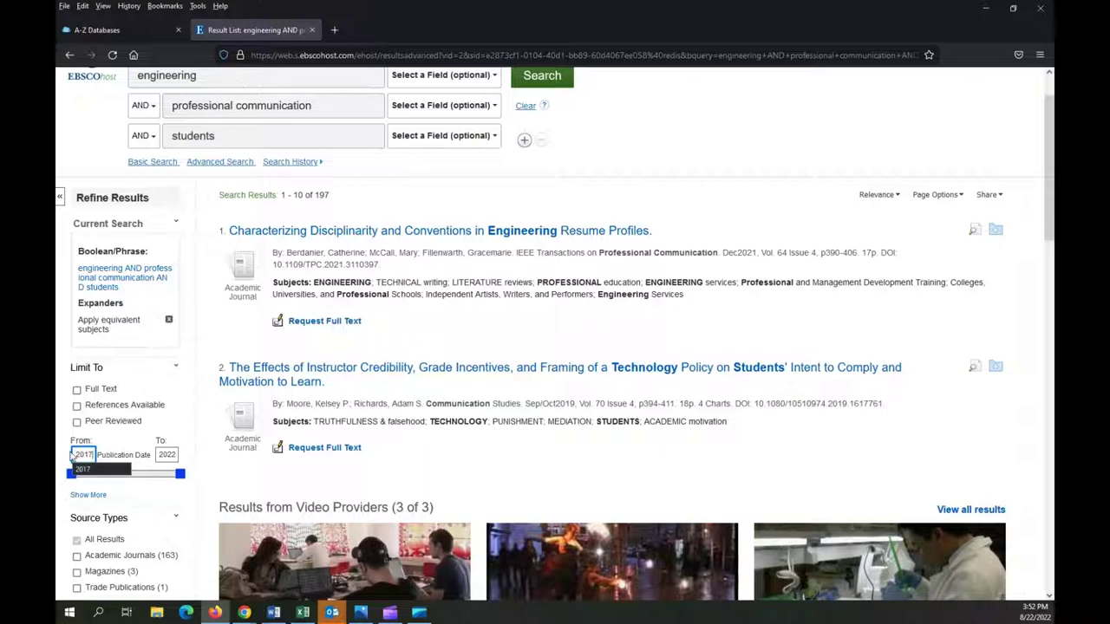
pyautogui.press('Return')
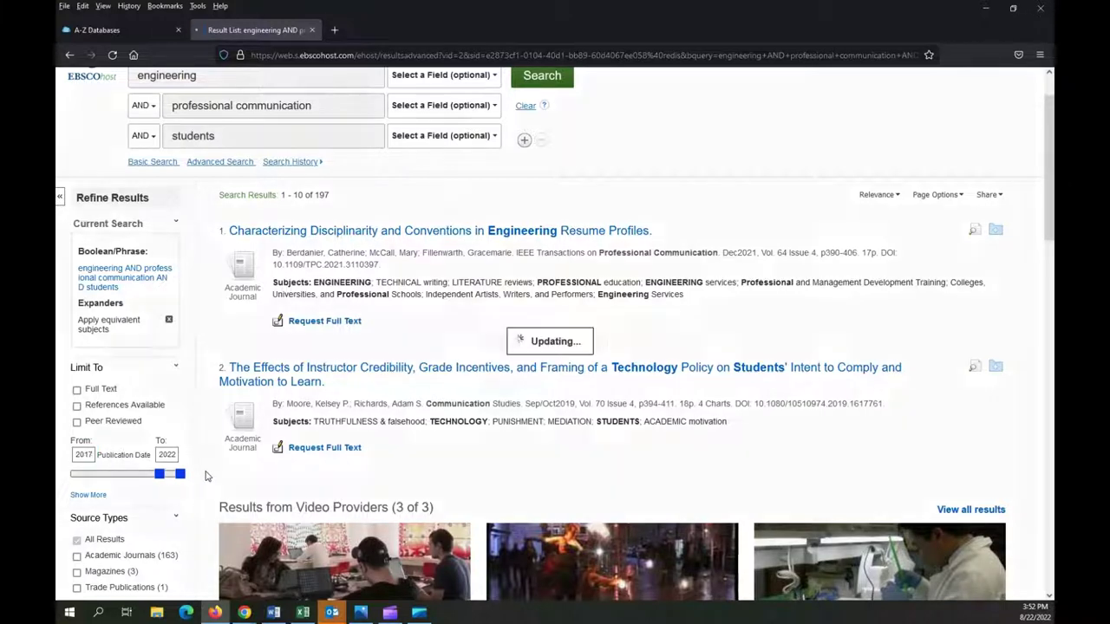
# Narrow the results to peer-reviewed, English-language articles
pyautogui.scroll(-1, 207, 475)
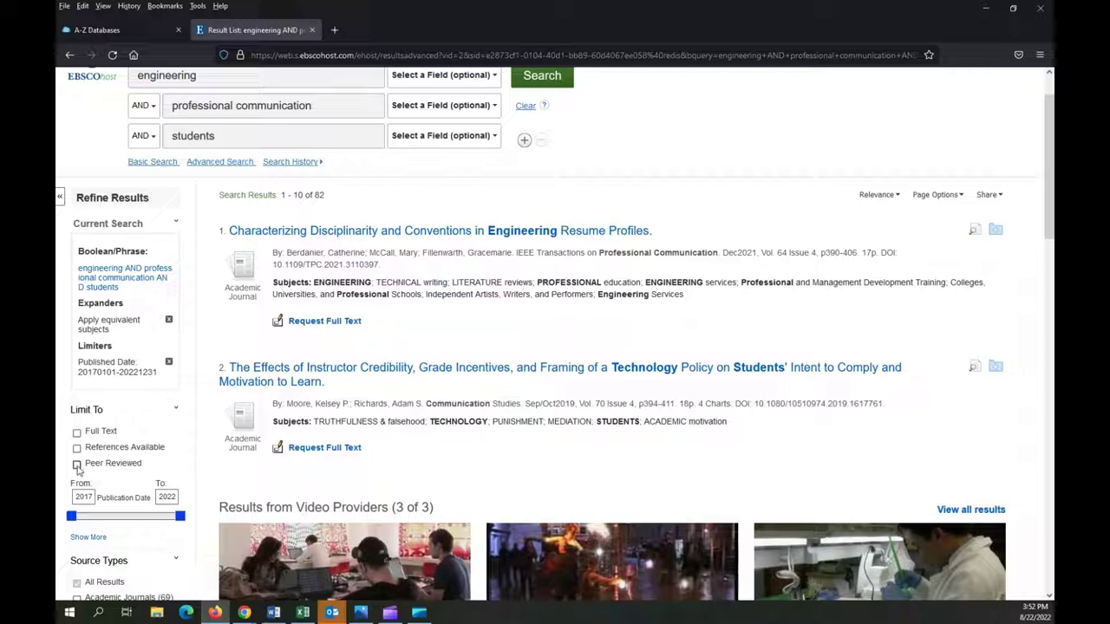
pyautogui.click(77, 465)
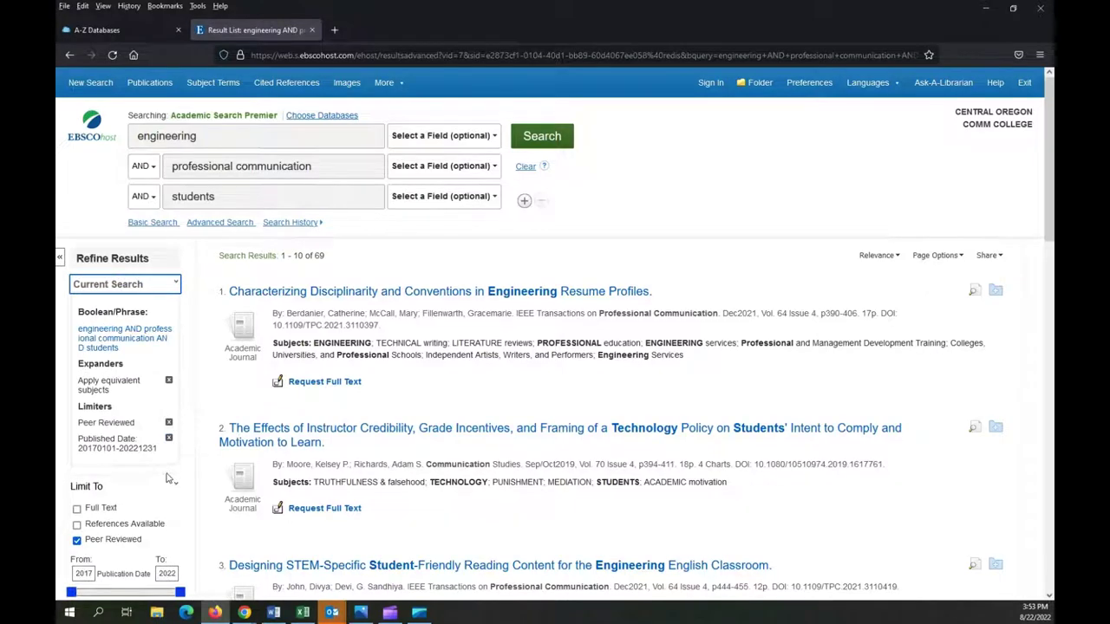
pyautogui.scroll(-5, 169, 478)
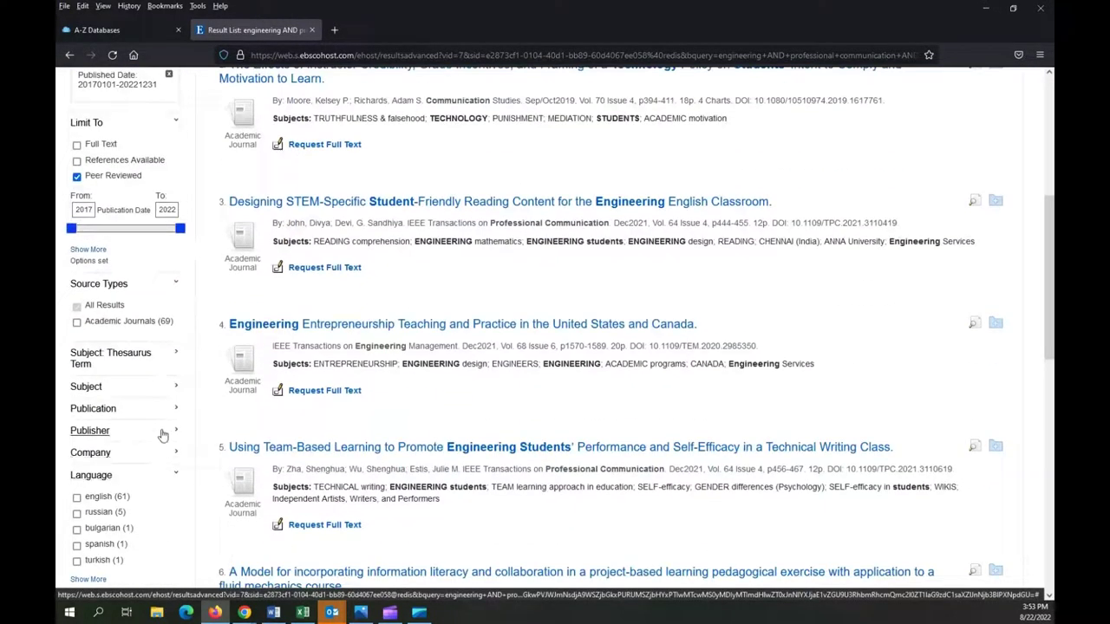
pyautogui.scroll(-1, 163, 478)
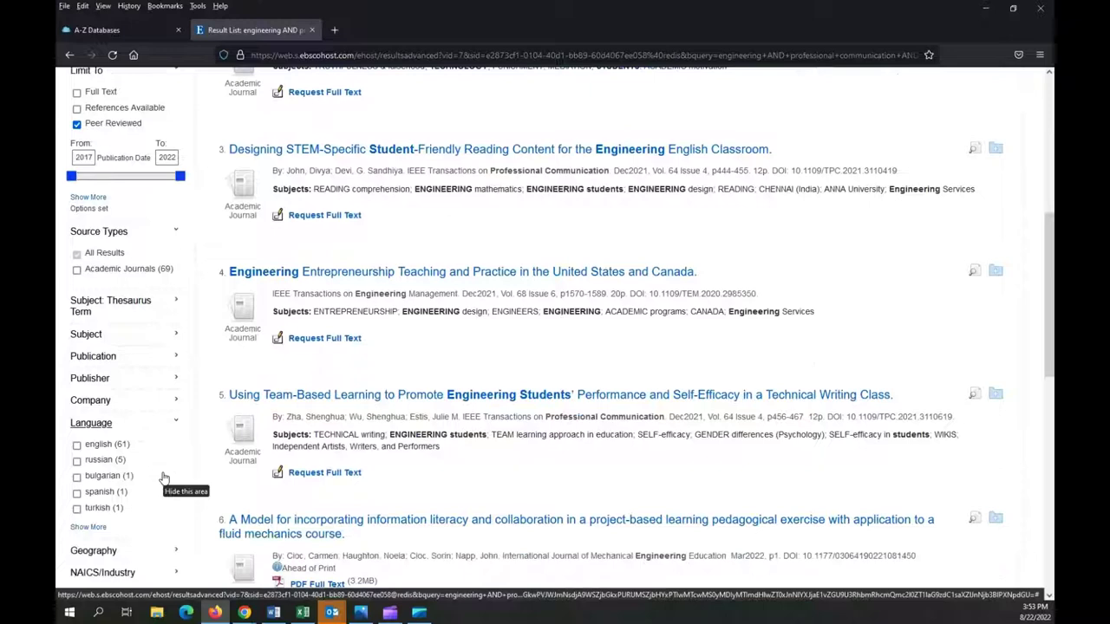
pyautogui.scroll(-1, 164, 478)
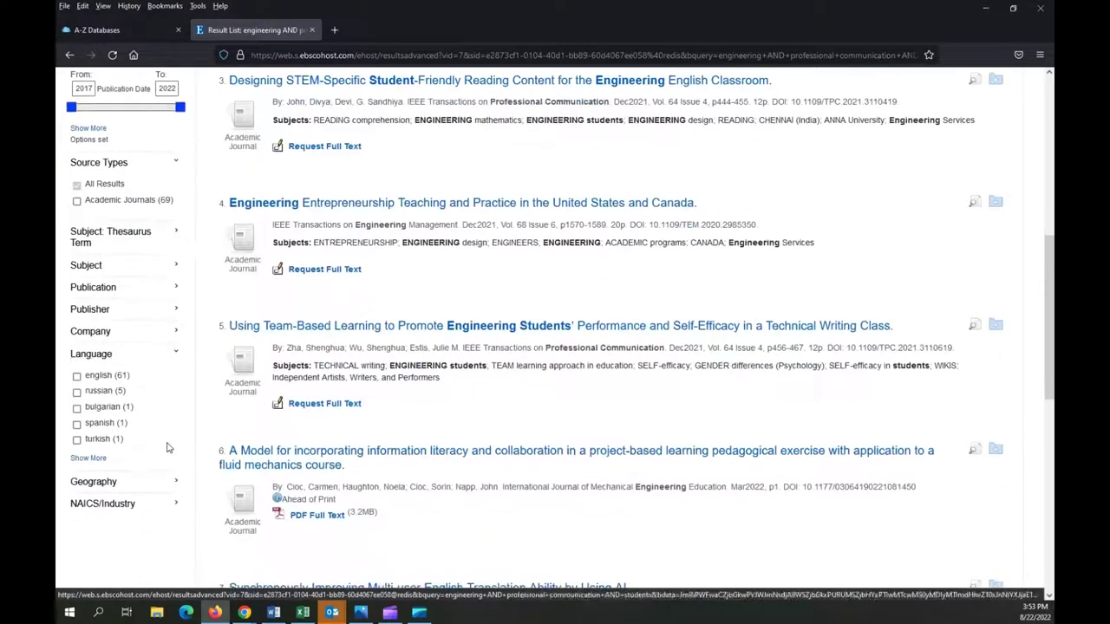
pyautogui.click(77, 376)
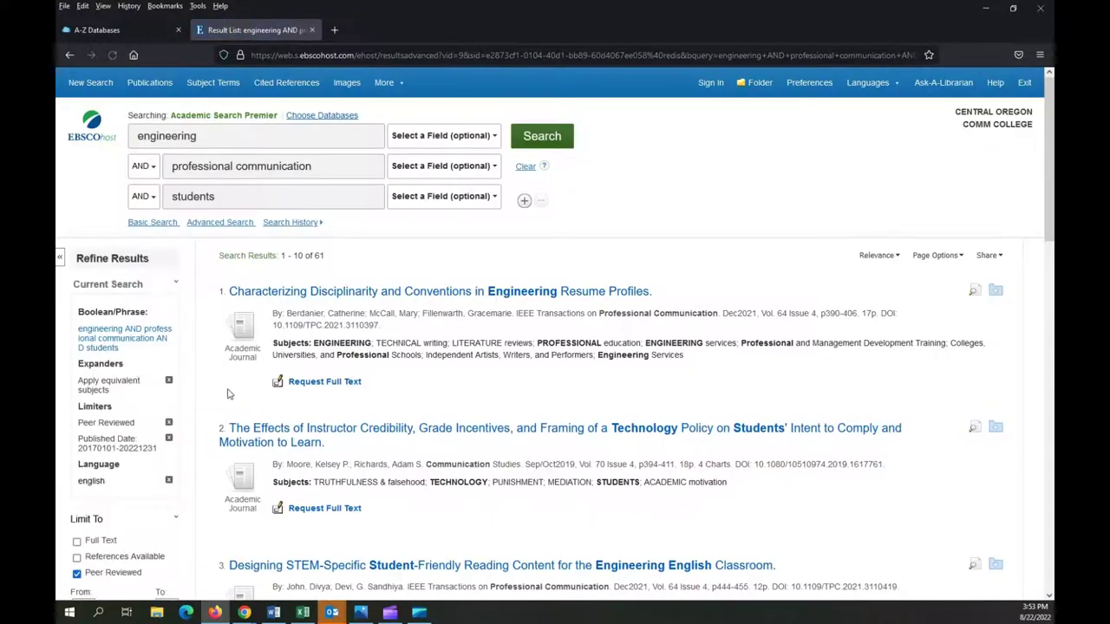
# Open result 8, 'New Engineers' Transfer of Communication Activities From School to Work'
pyautogui.scroll(-2, 161, 324)
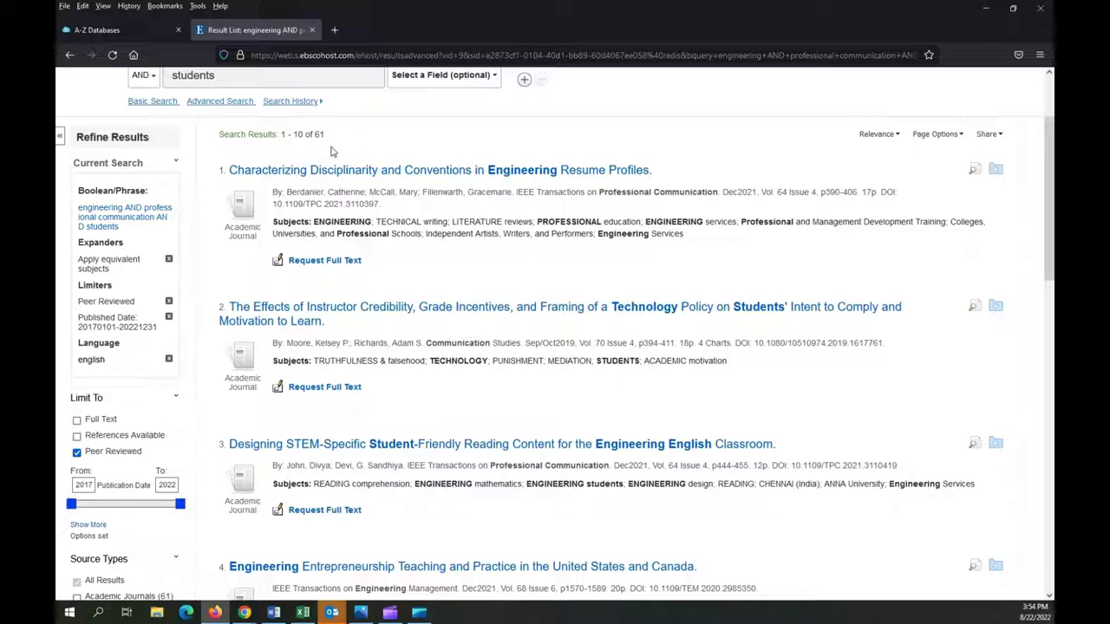
pyautogui.scroll(-4, 368, 174)
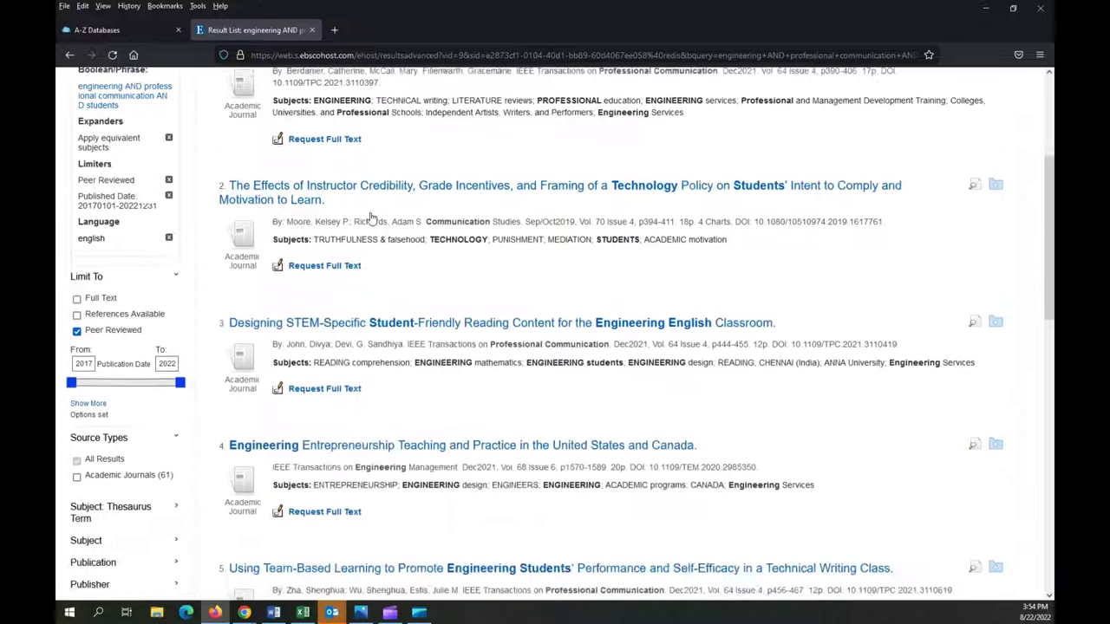
pyautogui.scroll(-4, 370, 218)
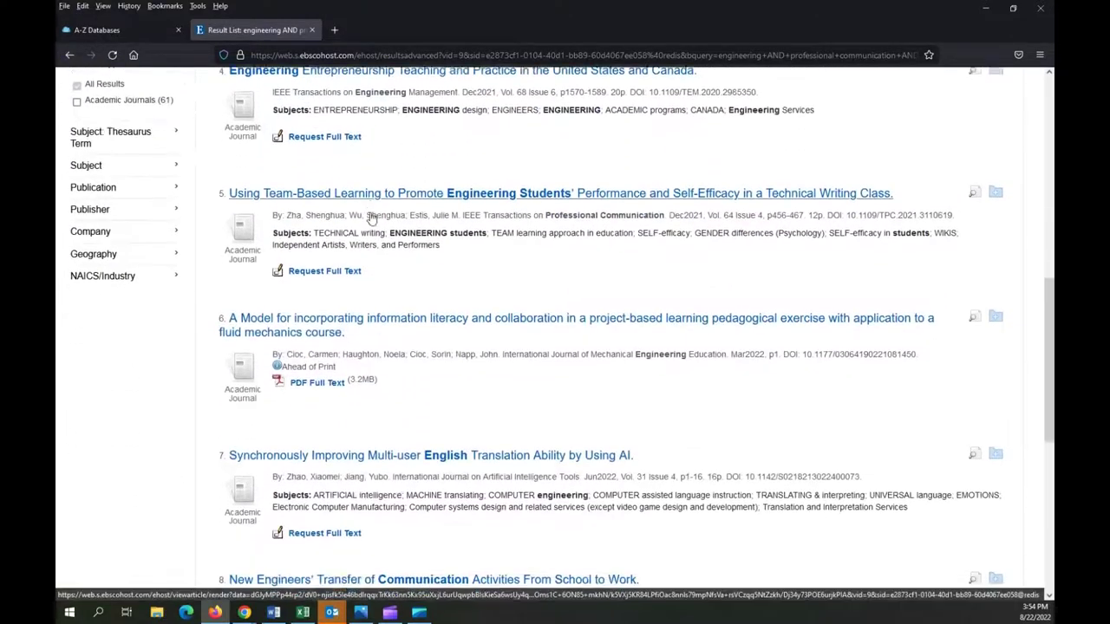
pyautogui.scroll(-4, 371, 212)
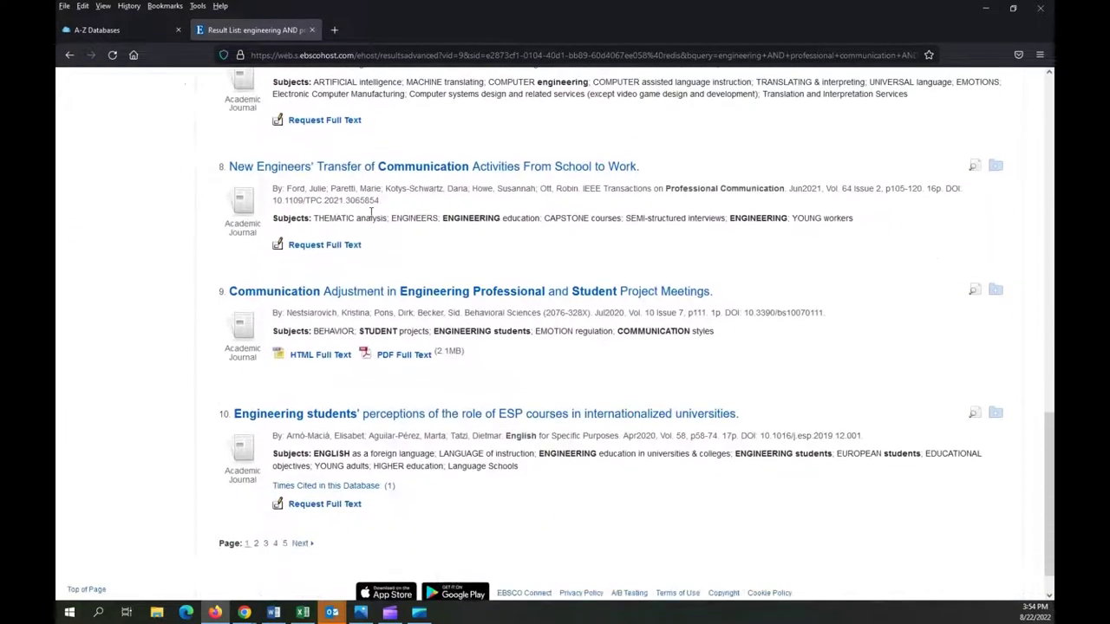
pyautogui.click(382, 168)
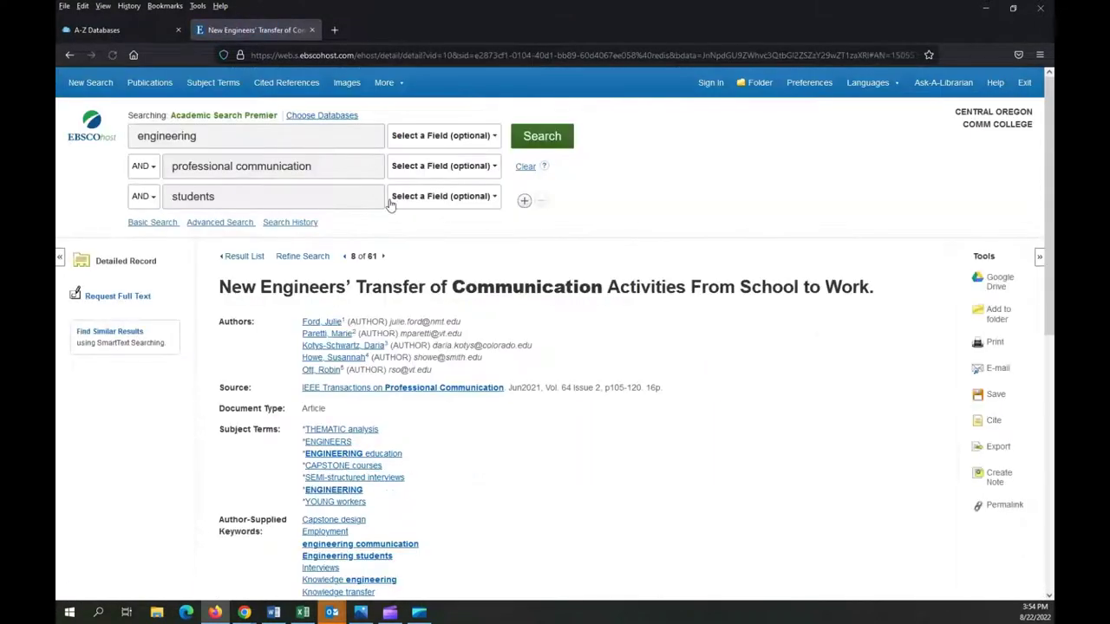
# Read through the detailed record, then go back to the list of 61 results
pyautogui.scroll(-2, 411, 265)
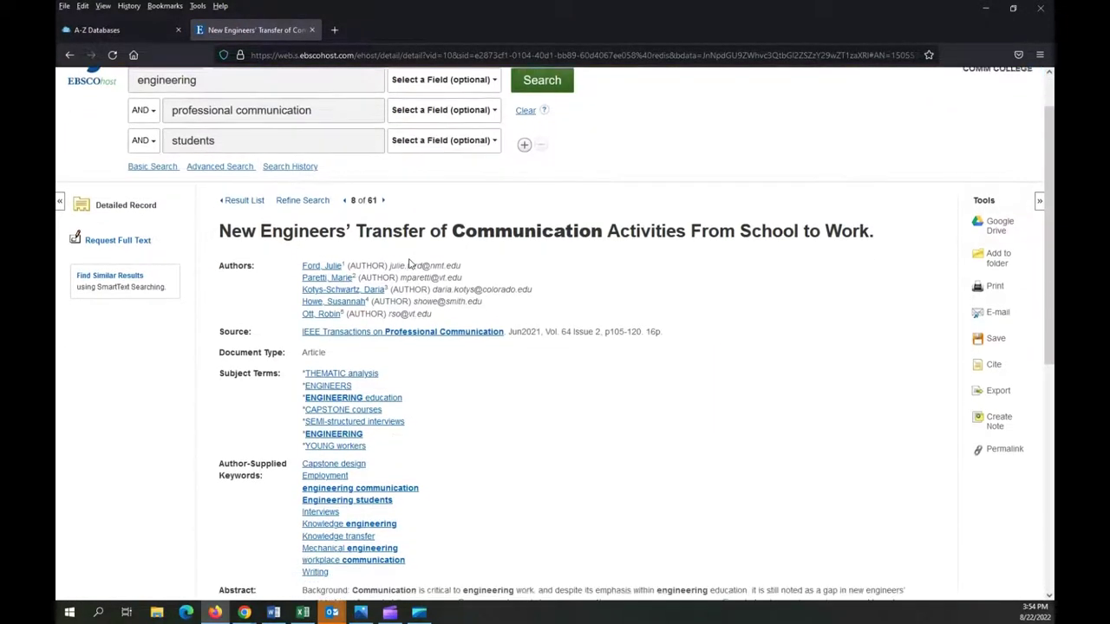
pyautogui.scroll(-4, 411, 264)
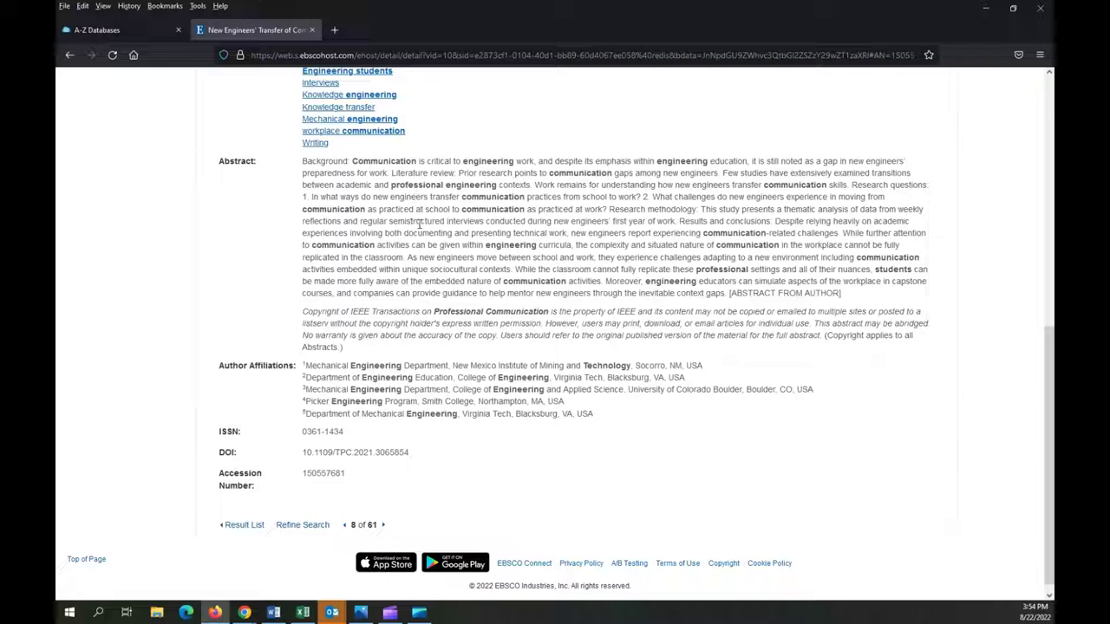
pyautogui.hotkey('alt', 'Left')
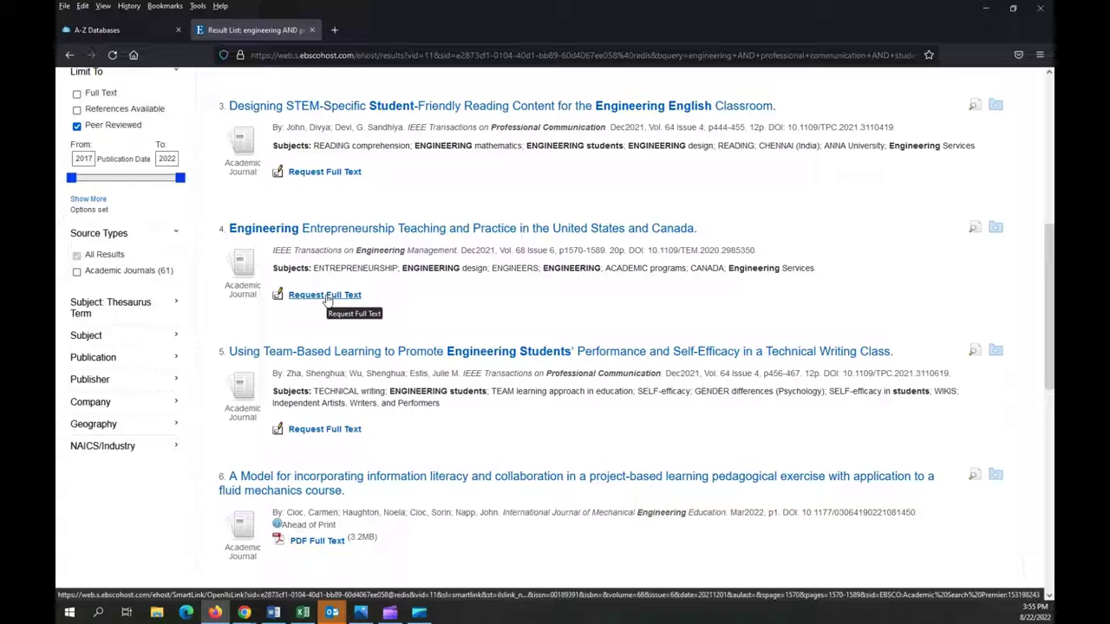
# Submit the prefilled interlibrary loan request for 'Engineering Entrepreneurship Teaching and Practice…'
pyautogui.click(325, 295)
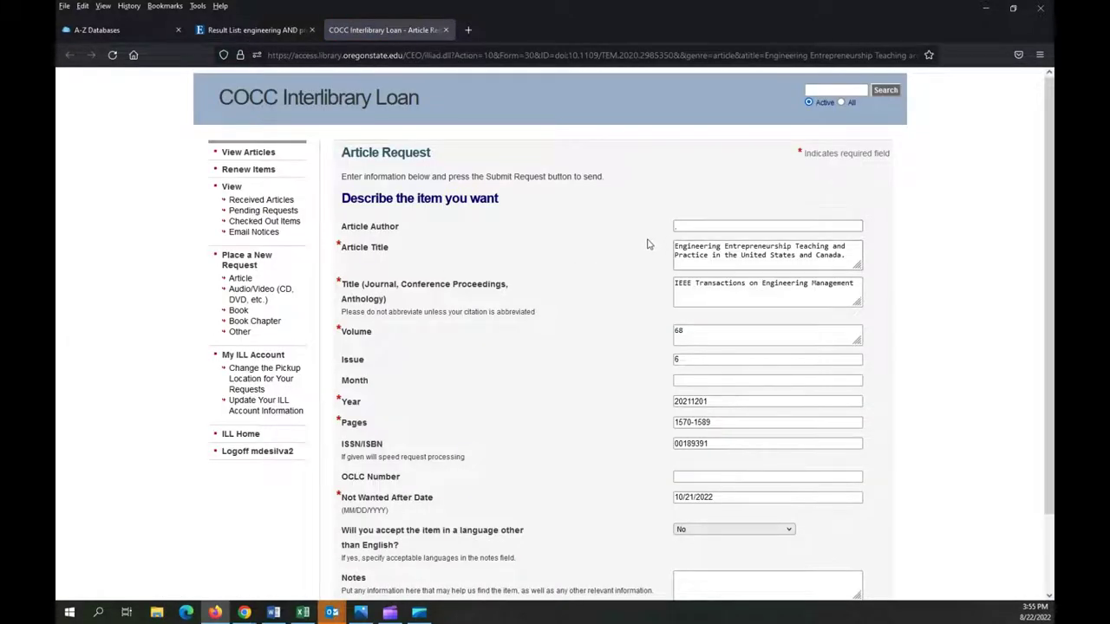
pyautogui.scroll(-2, 643, 424)
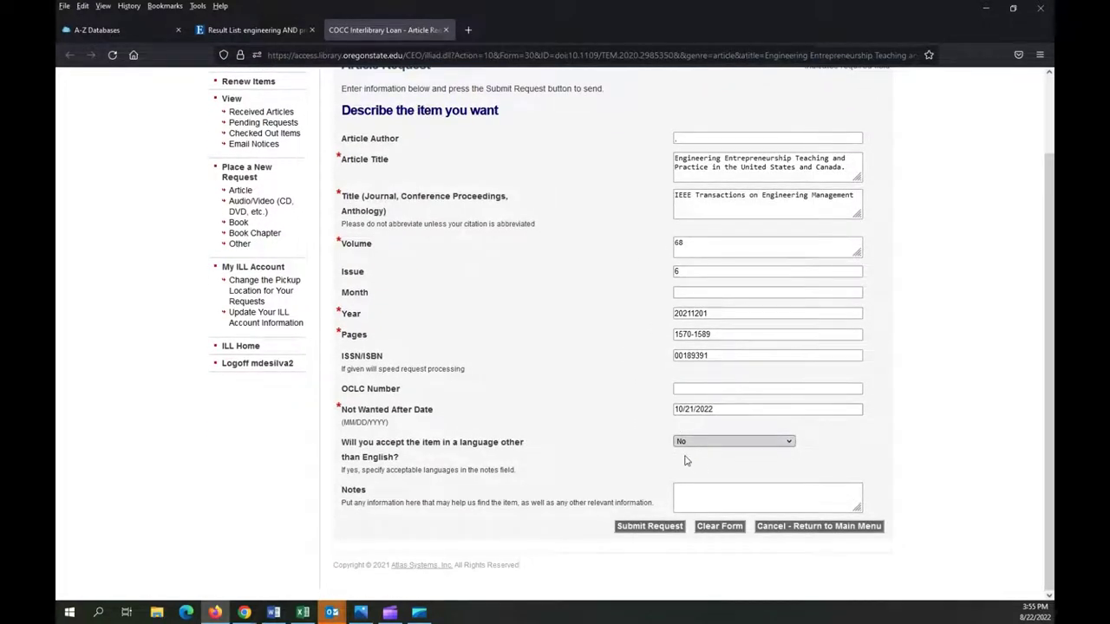
pyautogui.click(664, 528)
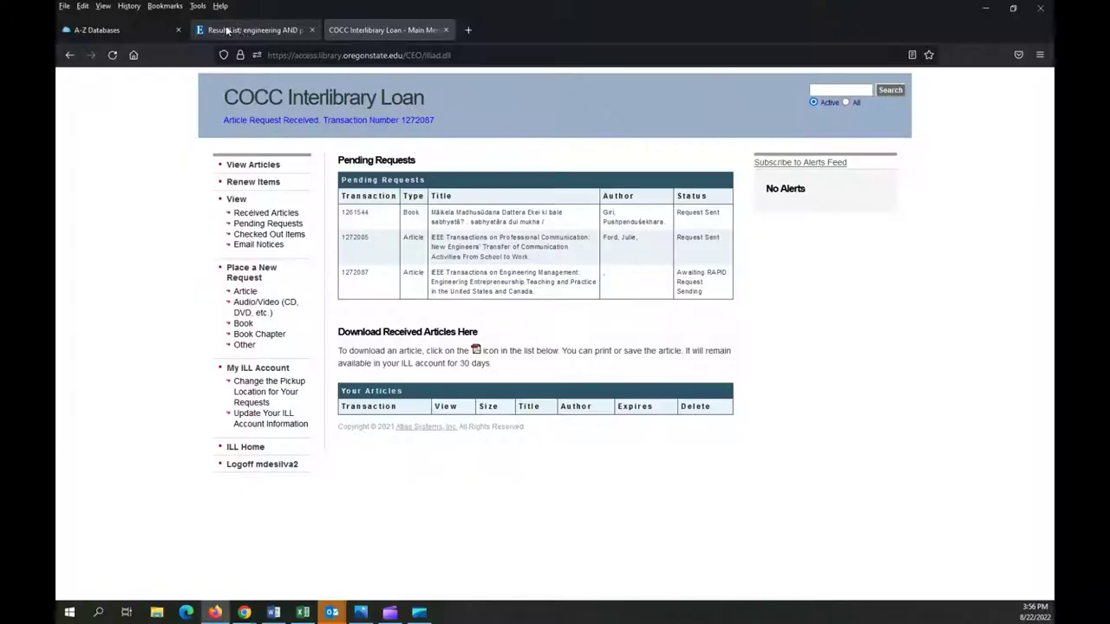
# Preview result 9's HTML full text, then go back to the results list
pyautogui.click(252, 29)
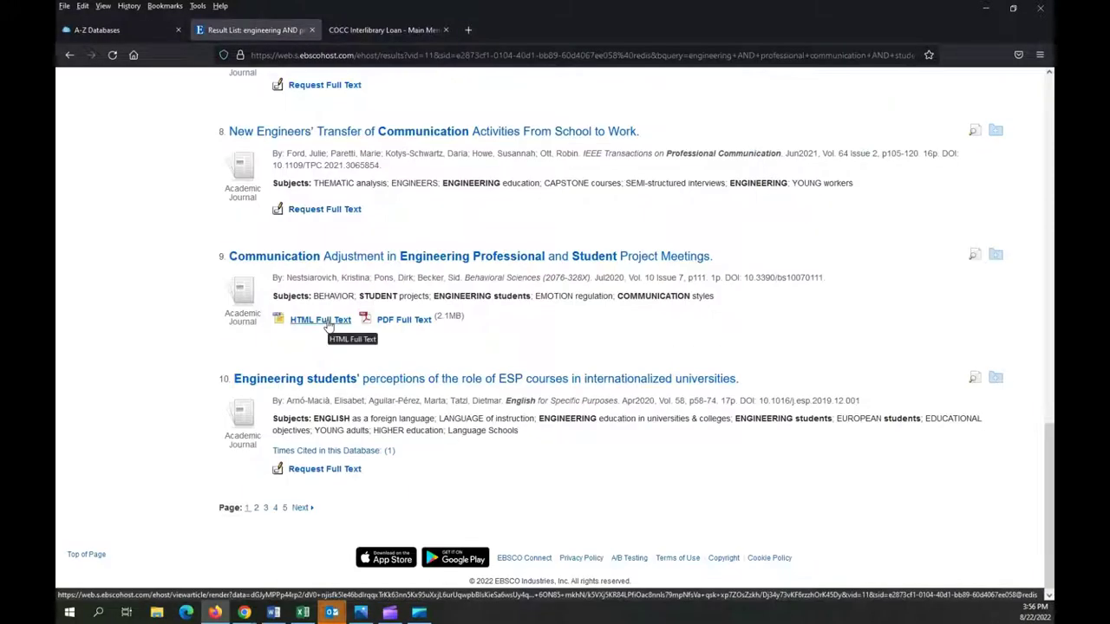
pyautogui.click(329, 325)
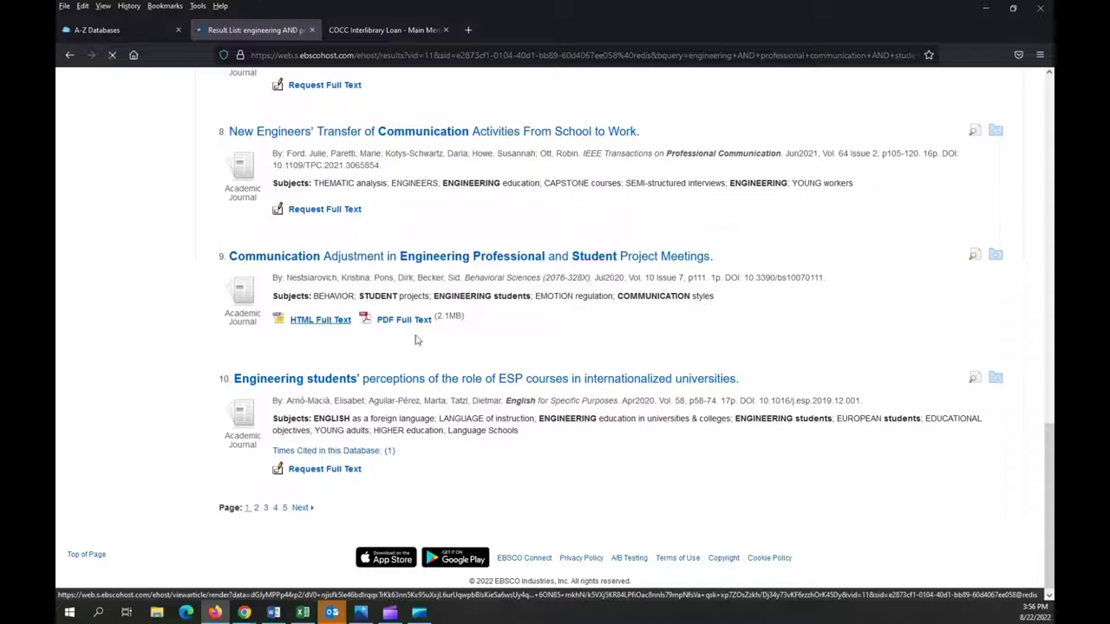
pyautogui.scroll(-10, 453, 377)
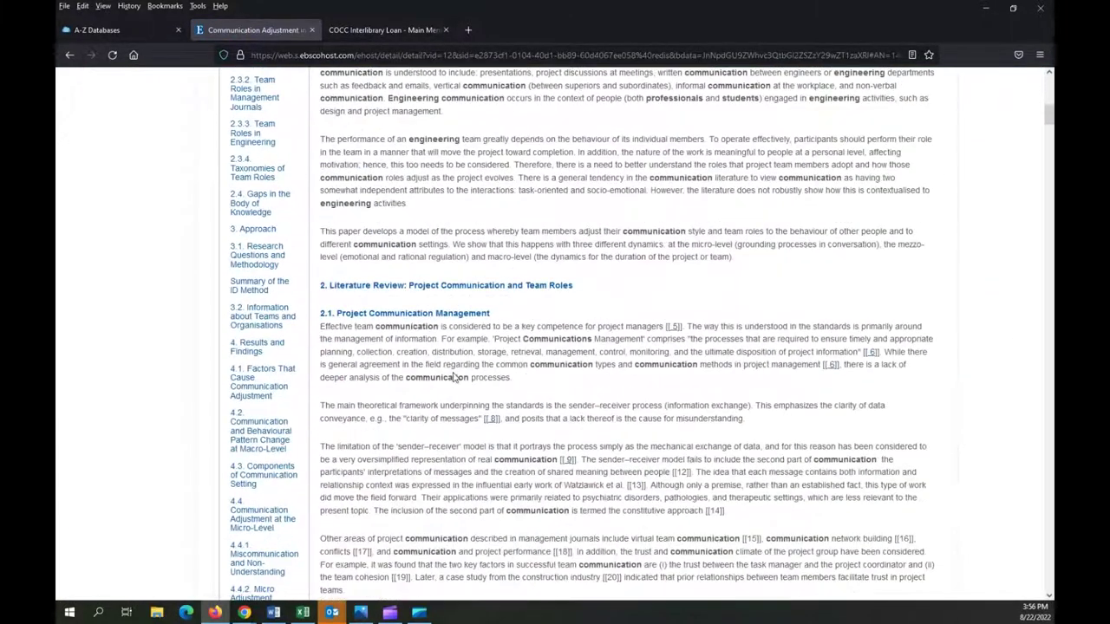
pyautogui.scroll(10, 452, 377)
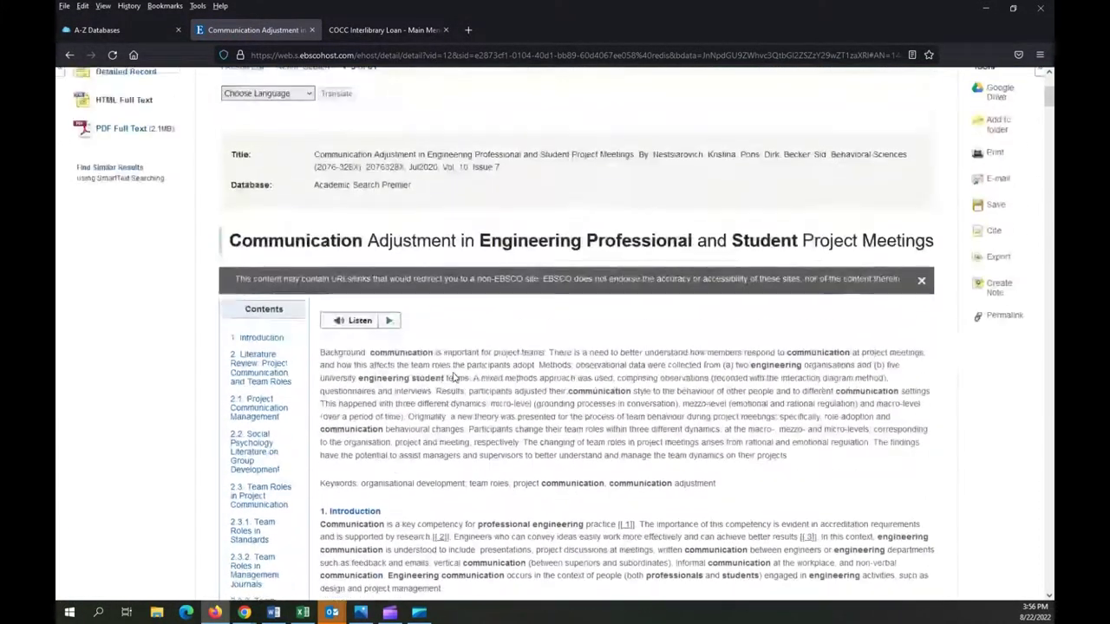
pyautogui.hotkey('alt', 'Left')
# Limit results to full text (6 left) and open 'Communication Adjustment…' HTML full text
pyautogui.scroll(3, 291, 300)
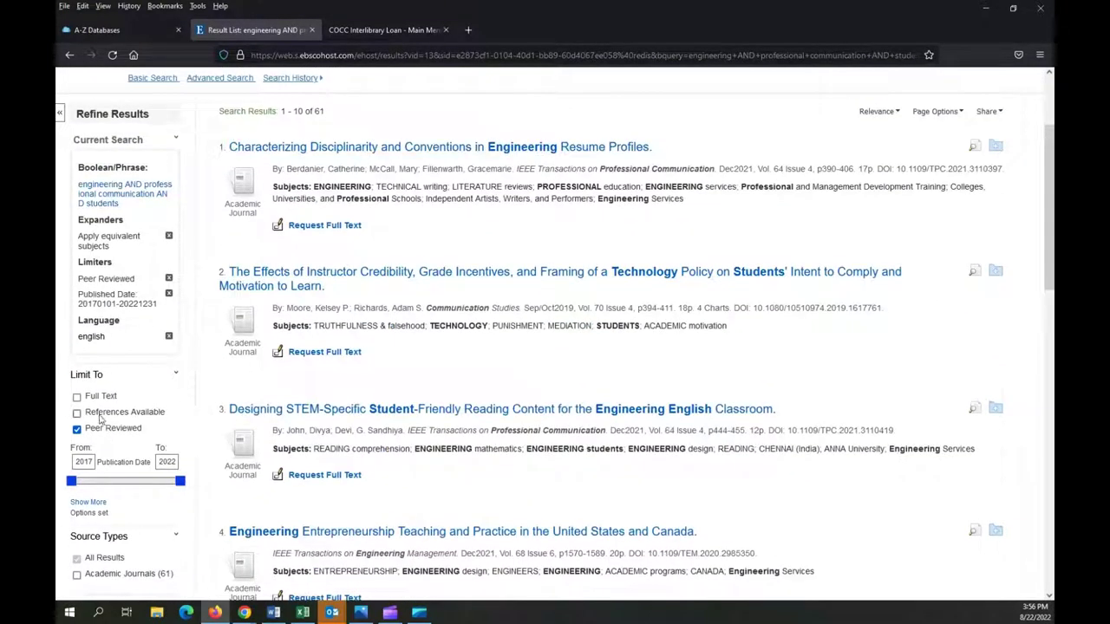
pyautogui.click(77, 398)
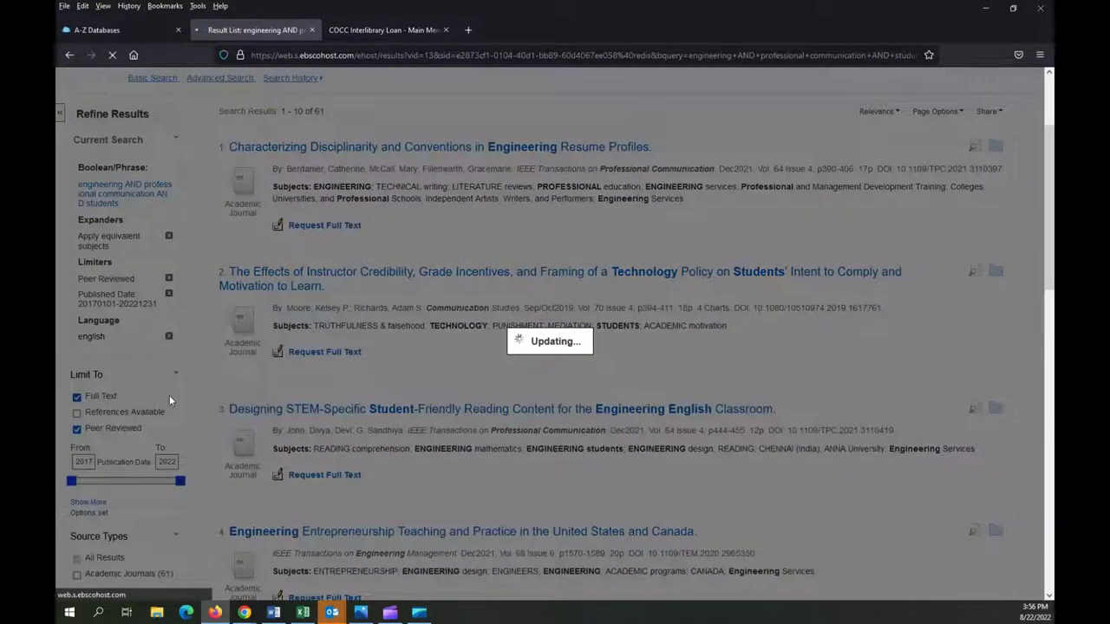
pyautogui.scroll(-2, 295, 371)
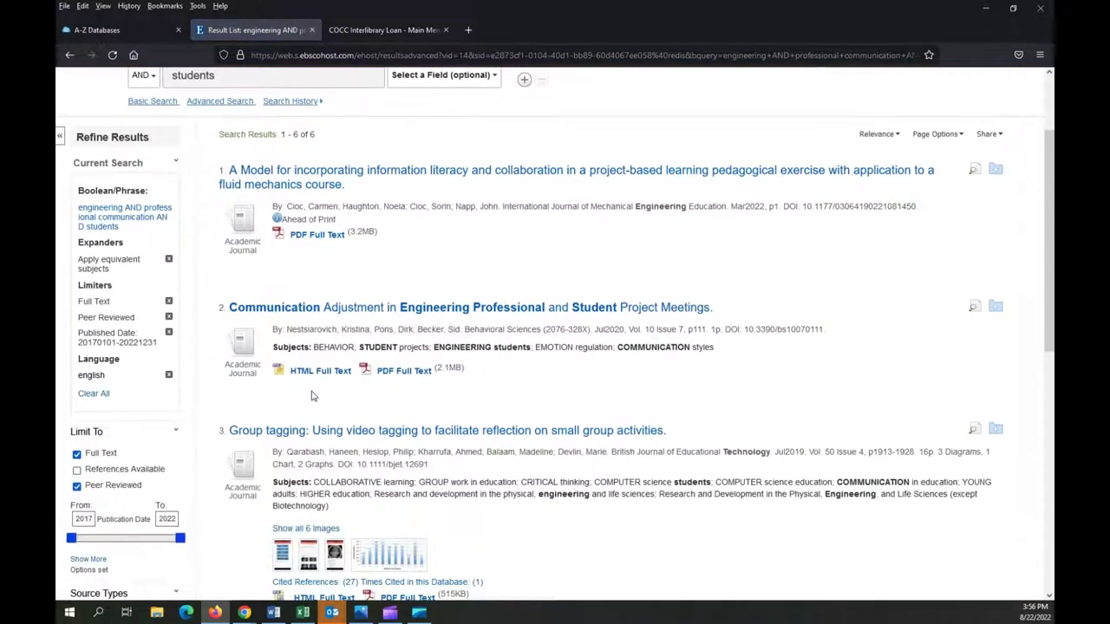
pyautogui.click(319, 375)
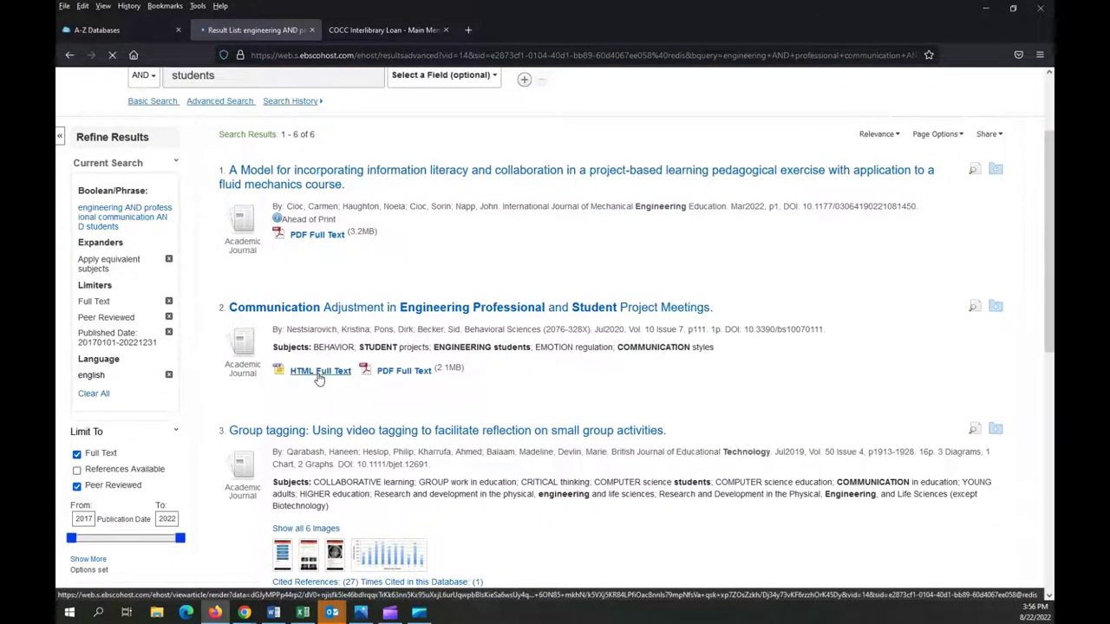
pyautogui.scroll(-3, 564, 427)
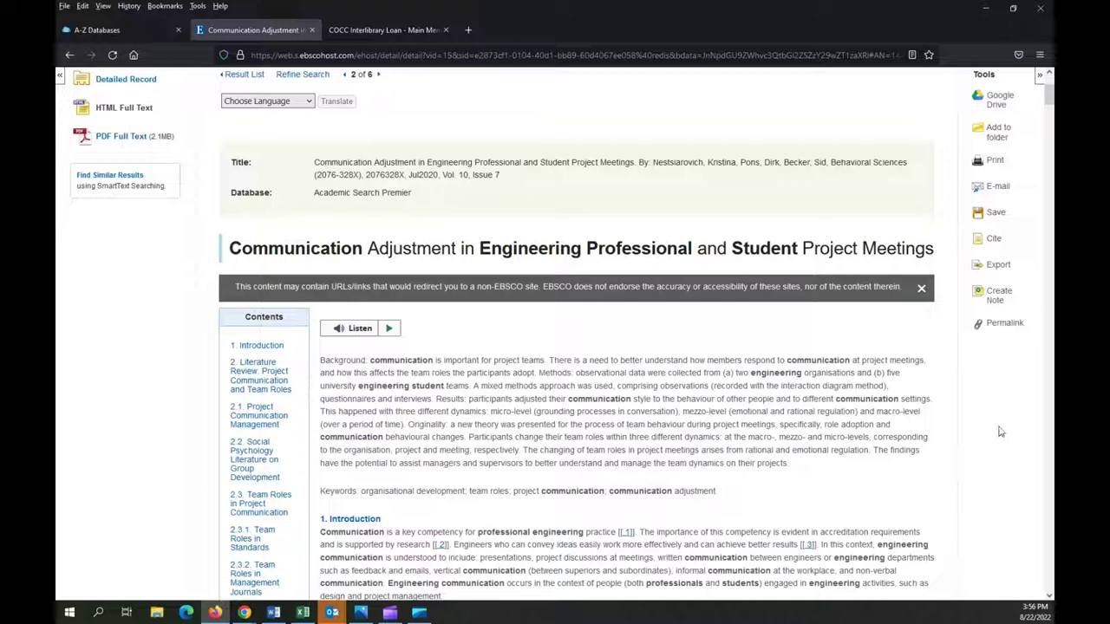
# Email the article with HTML full text and PDF attachment to your own address
pyautogui.click(997, 188)
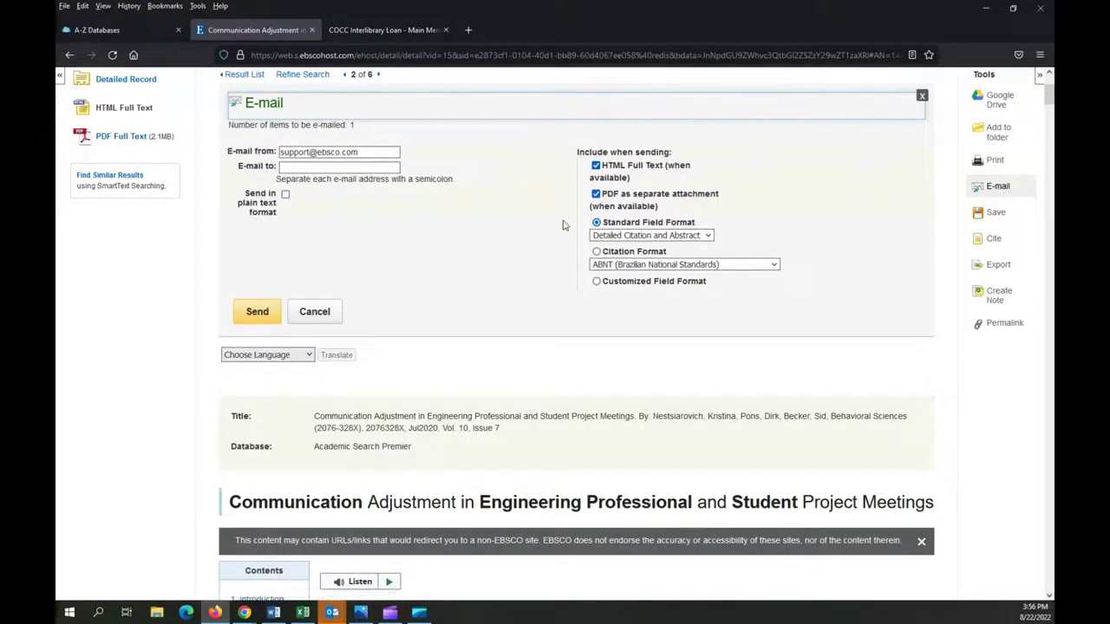
pyautogui.click(391, 168)
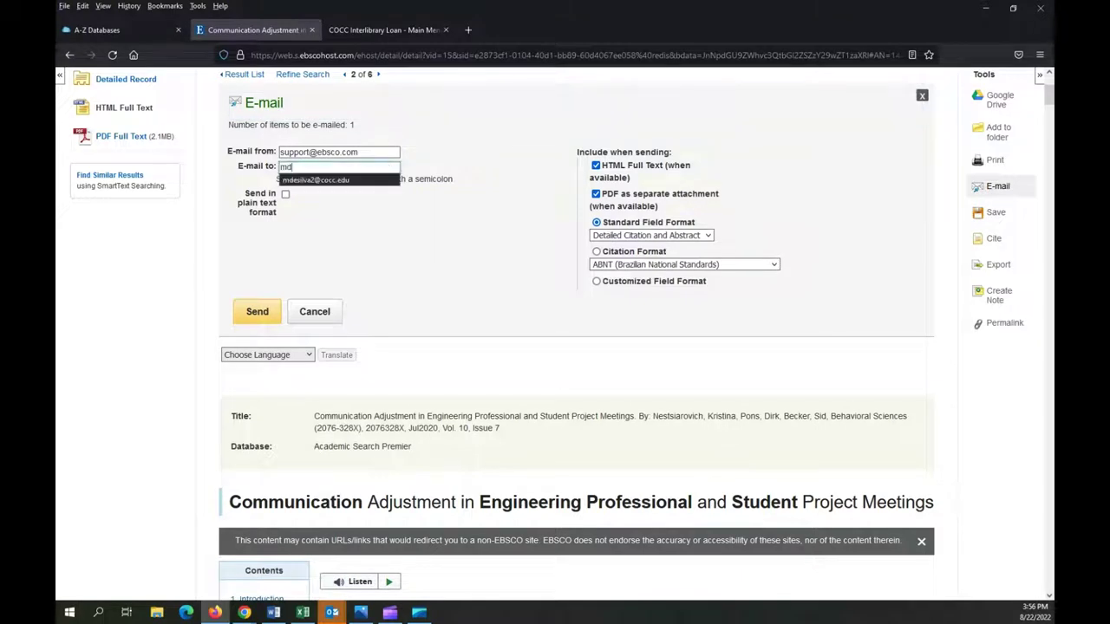
pyautogui.click(257, 314)
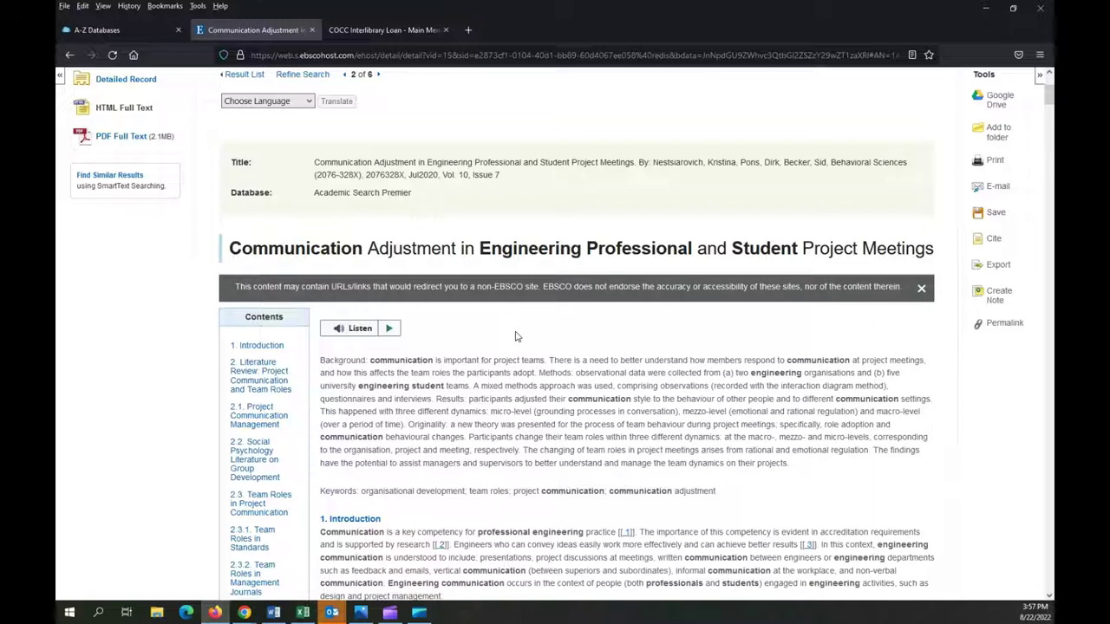
# Review the article's APA 7th, MLA 9th and other citation formats, then return to the library homepage
pyautogui.click(994, 241)
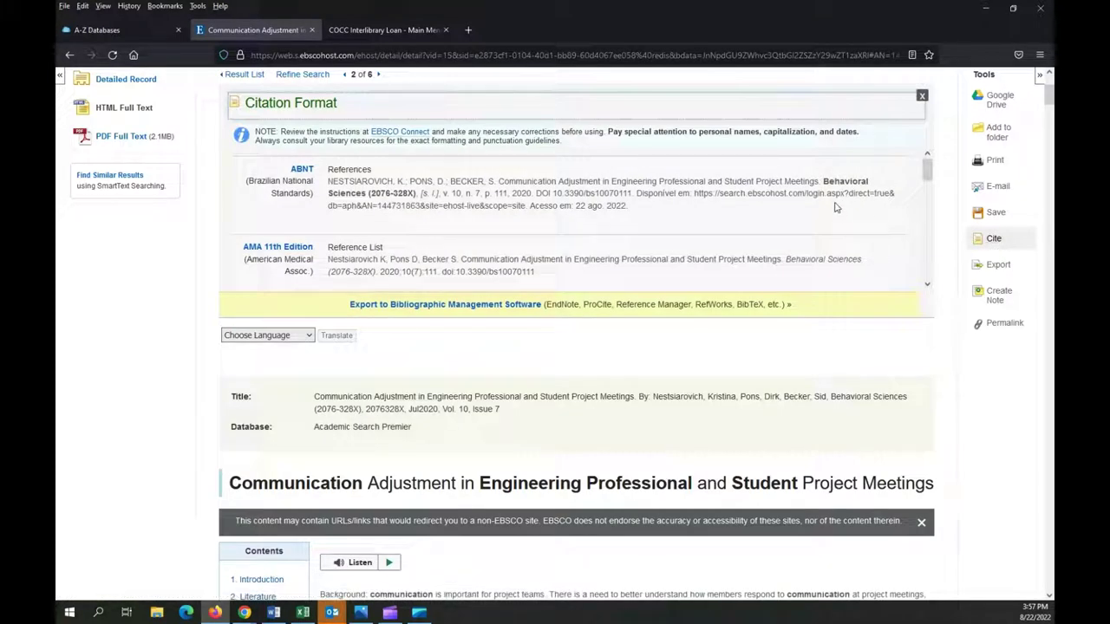
pyautogui.scroll(-3, 836, 209)
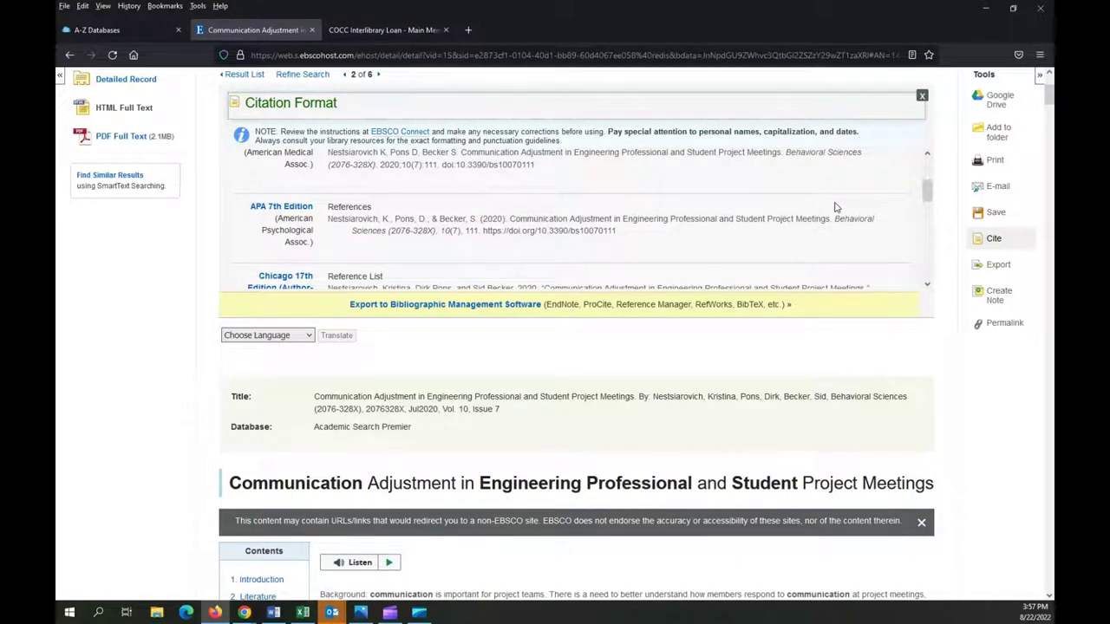
pyautogui.scroll(-5, 836, 208)
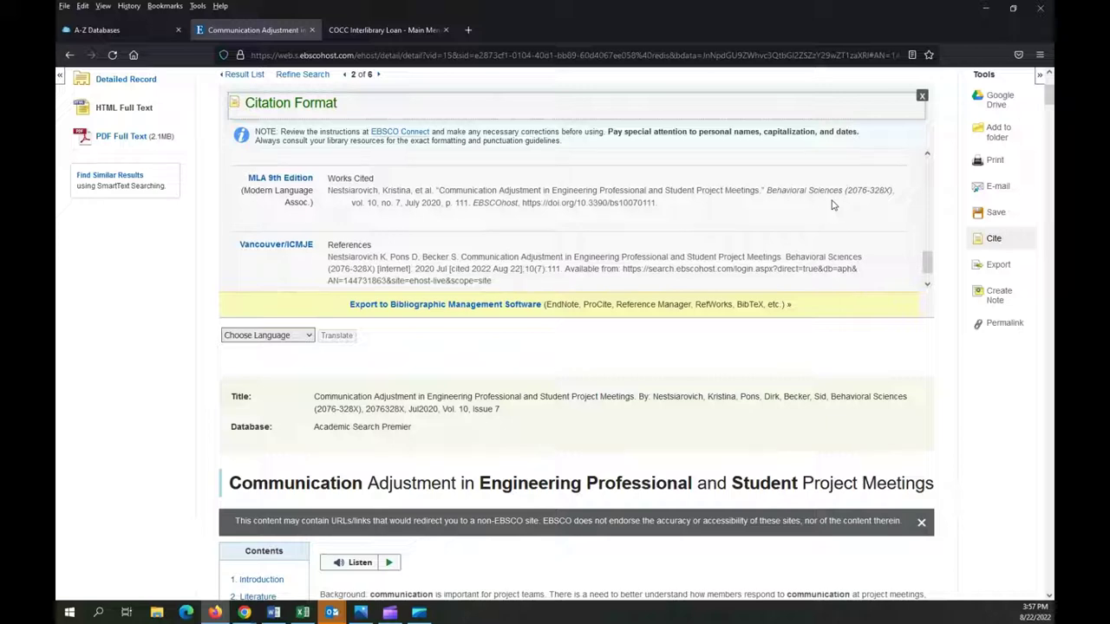
pyautogui.scroll(3, 832, 205)
pyautogui.scroll(3, 833, 205)
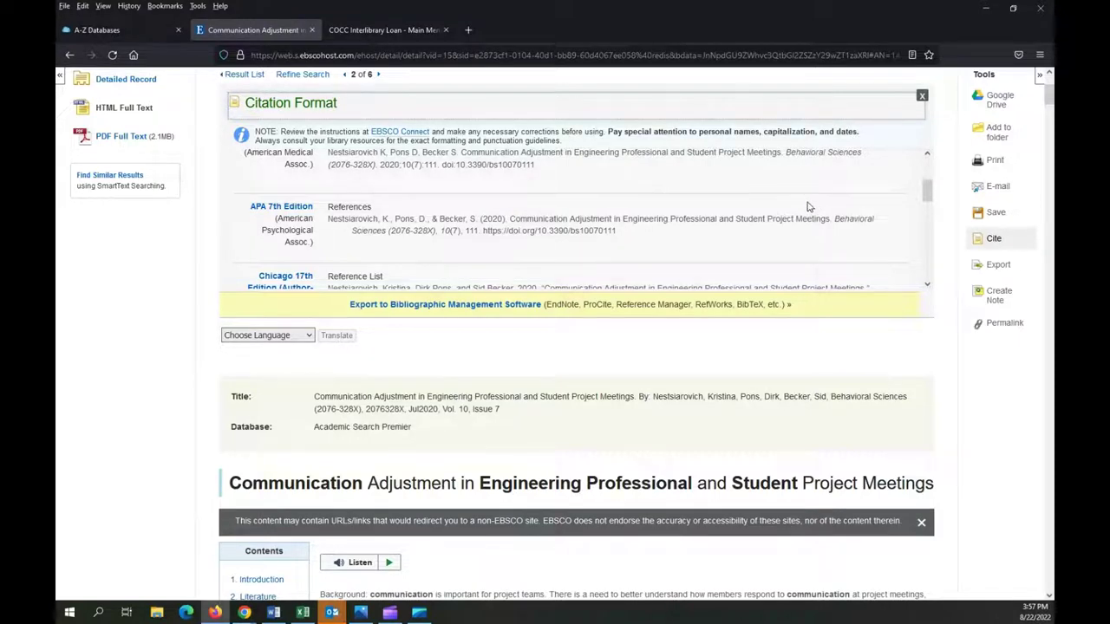
pyautogui.hotkey('ctrl', 'shift', 'Tab')
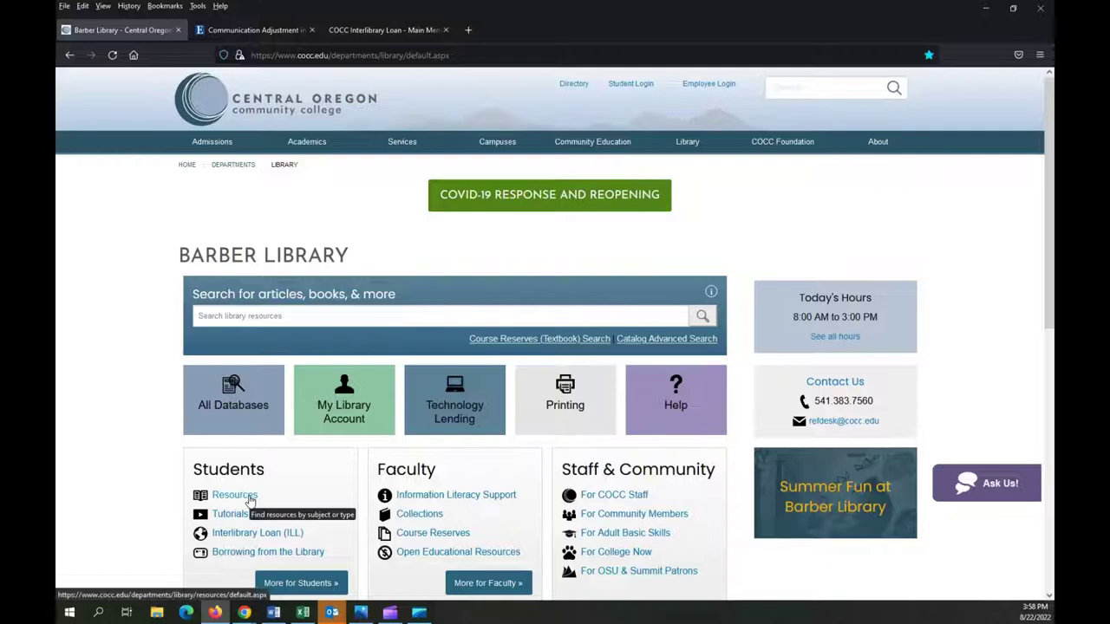
# Go from Resources to Resources by Subject and open the Engineering & Physics guide
pyautogui.click(235, 495)
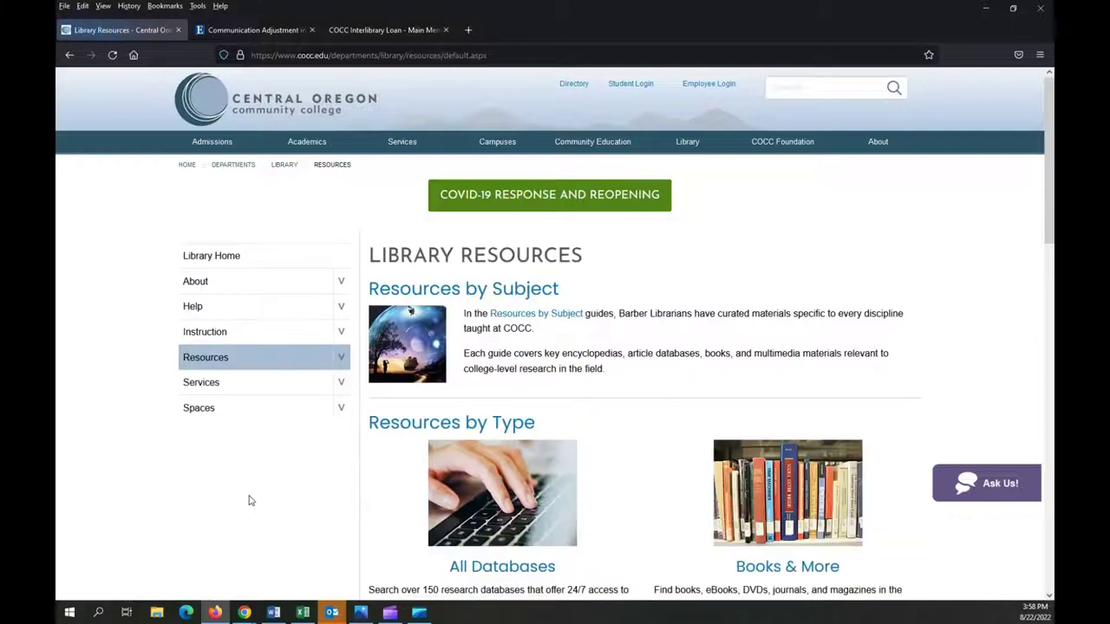
pyautogui.click(576, 318)
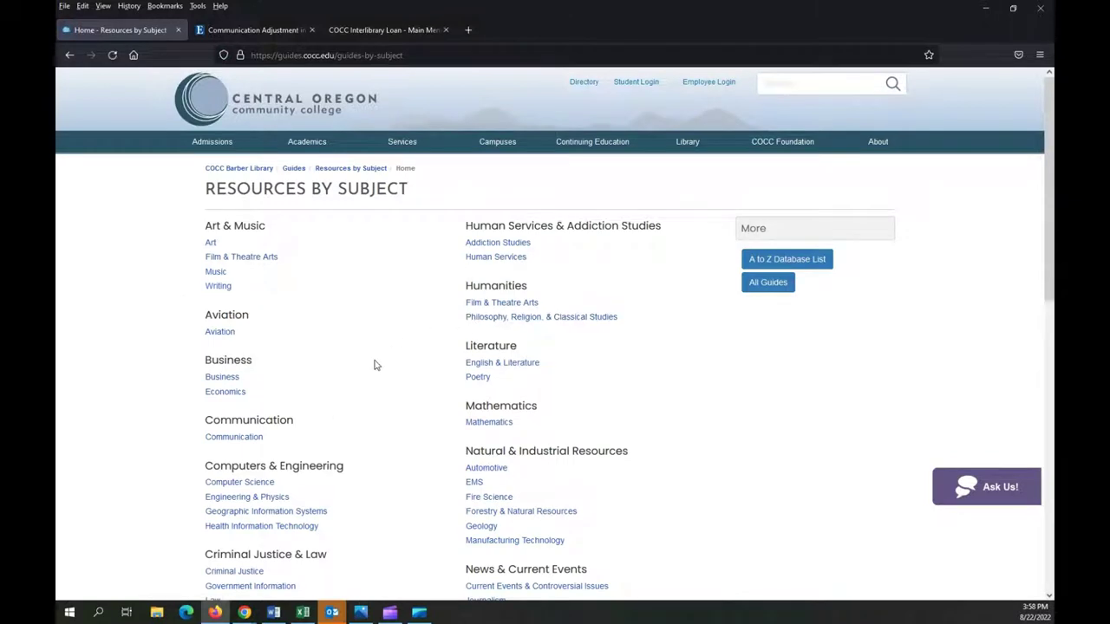
pyautogui.click(265, 501)
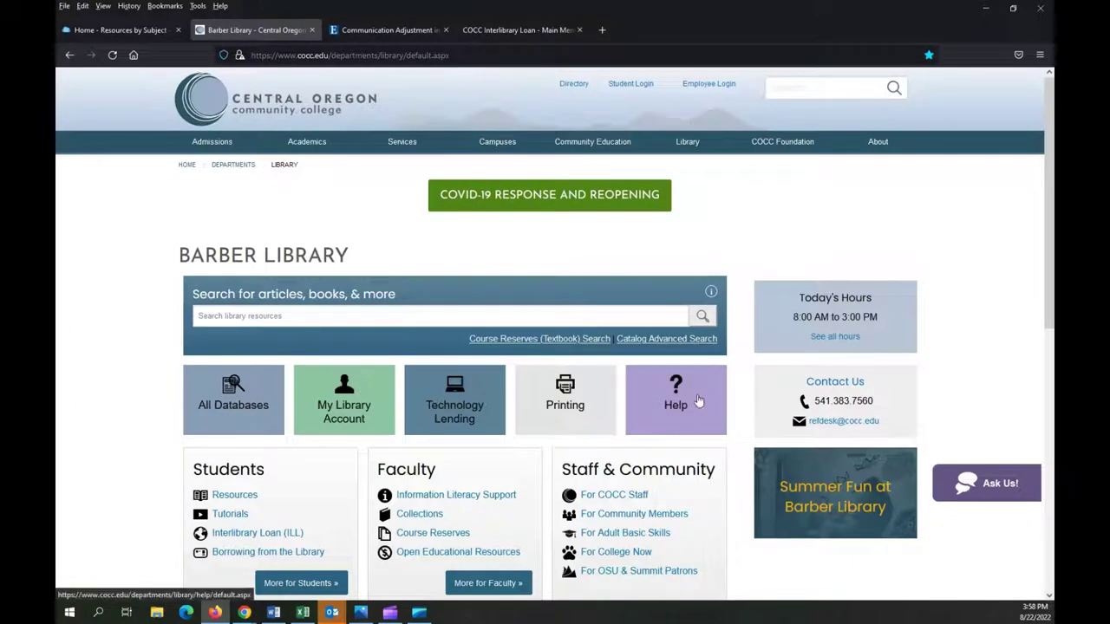
# Open the library's Help page listing Reference Desk contacts, 24/7 Chat and Book a Librarian
pyautogui.click(689, 403)
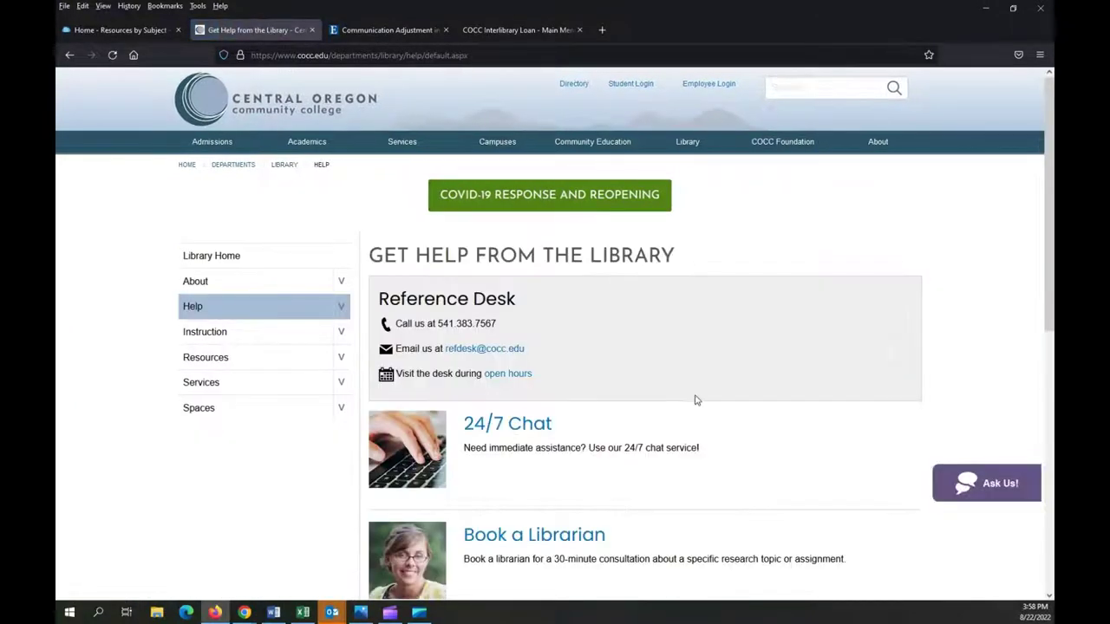